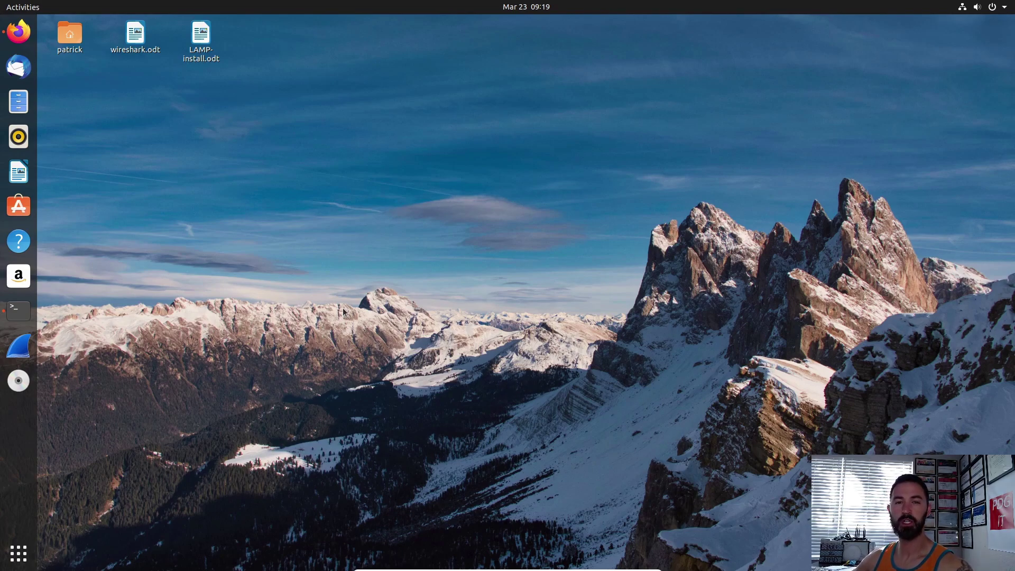
Step: Open Terminal from the dock and clear the screen
left_click(19, 311)
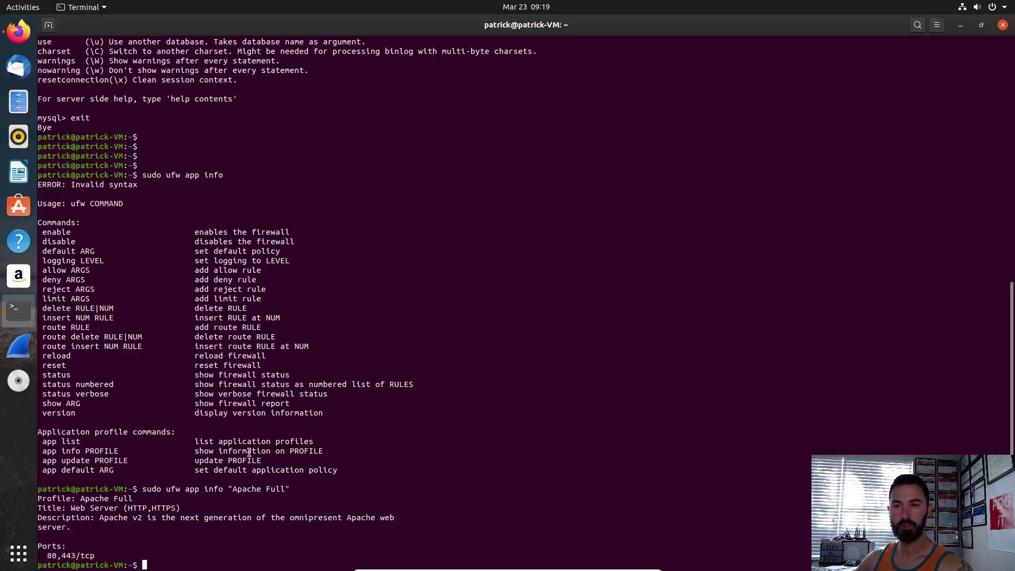
key("Return")
key("Return")
key("Return")
key("Return")
key("Return")
key("Return")
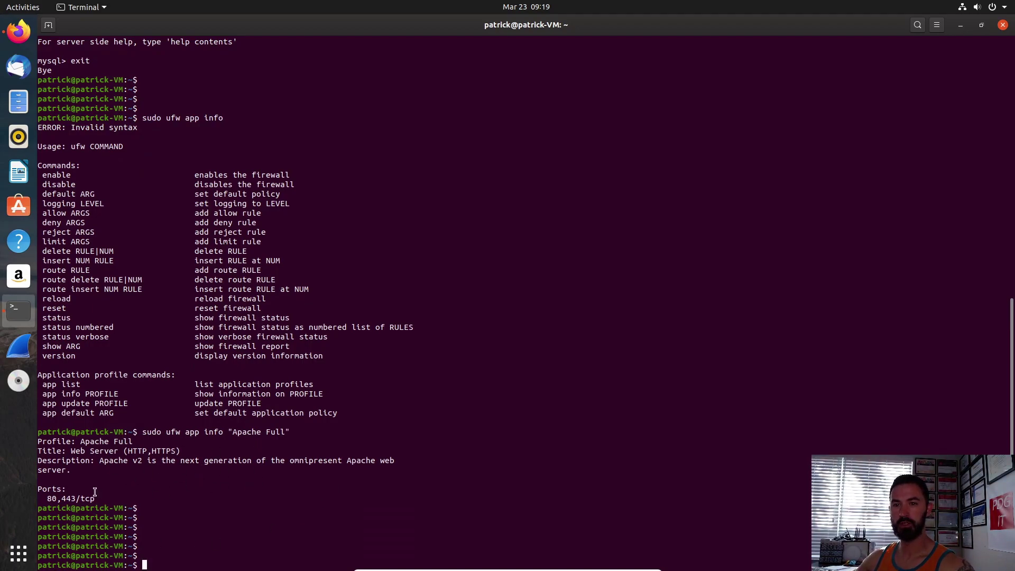
type("clear")
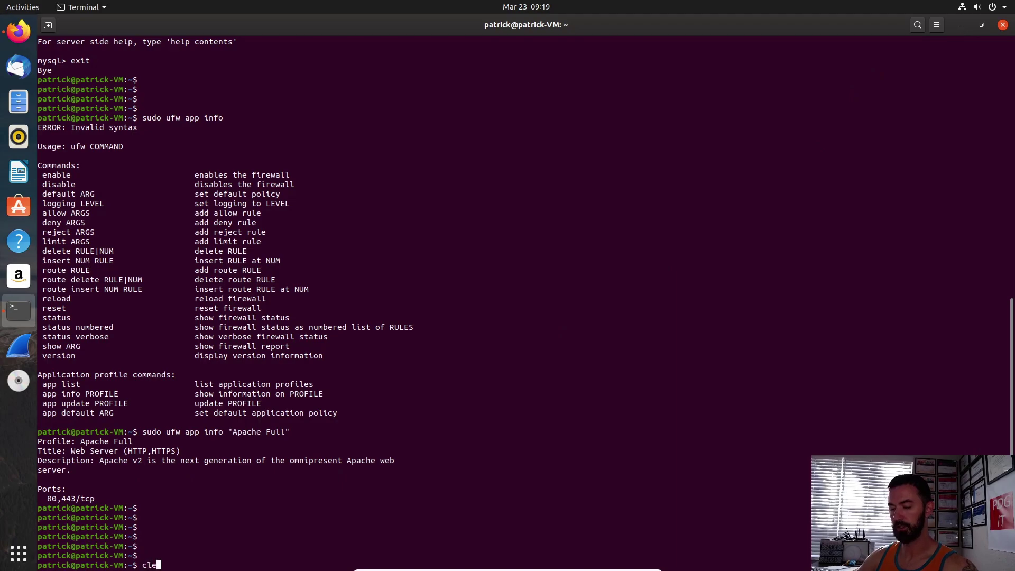
key("Return")
key("Return")
key("Return")
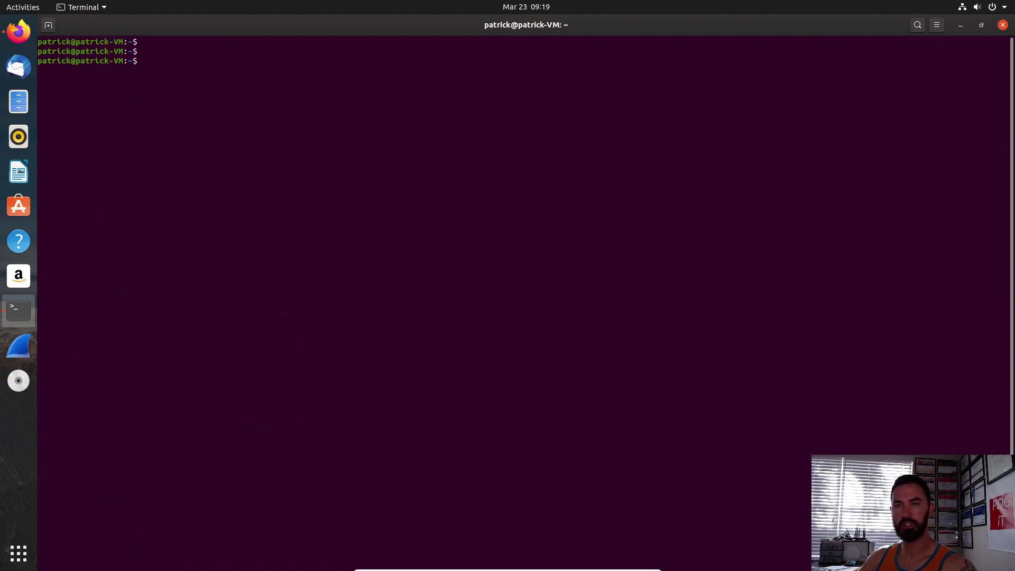
Step: Run sudo apt-get update with the account password, then clear the output
type("sudo ")
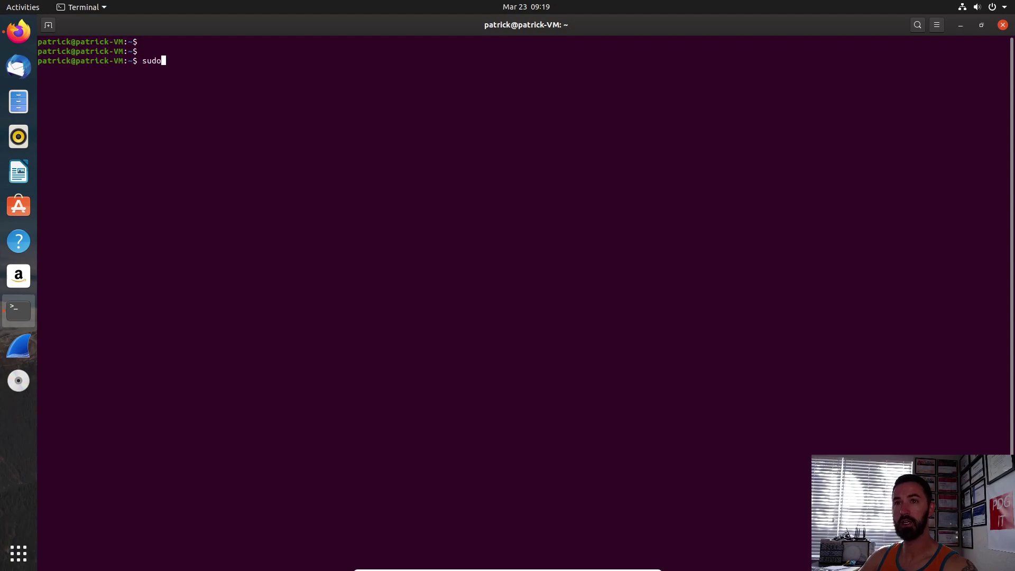
type("a")
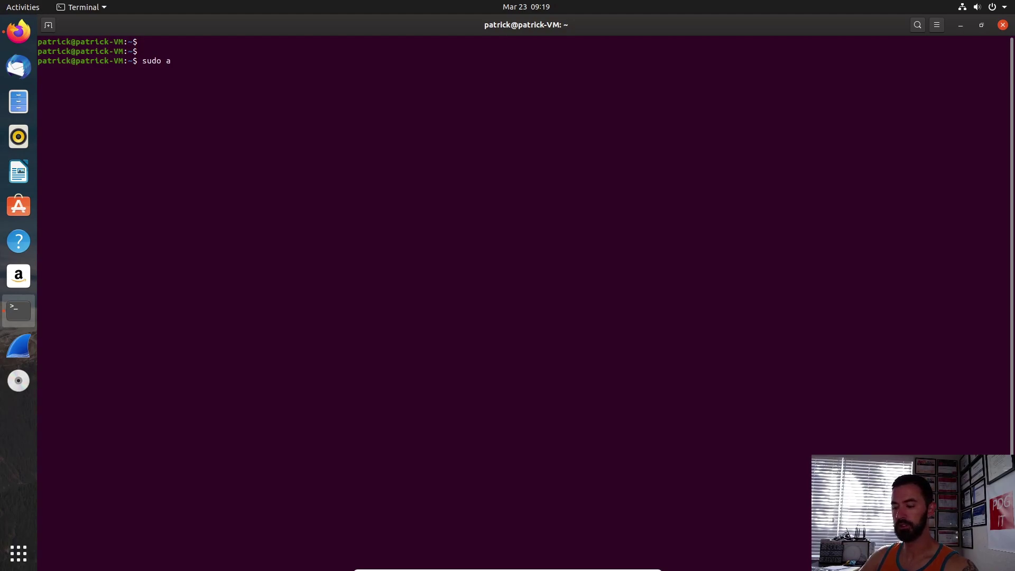
type("pt-get update")
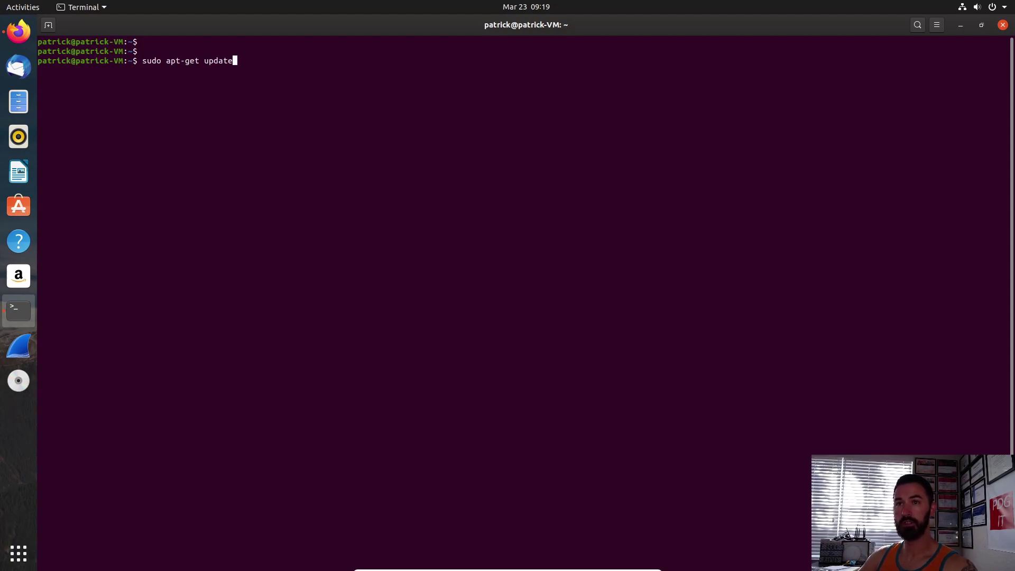
key("Return")
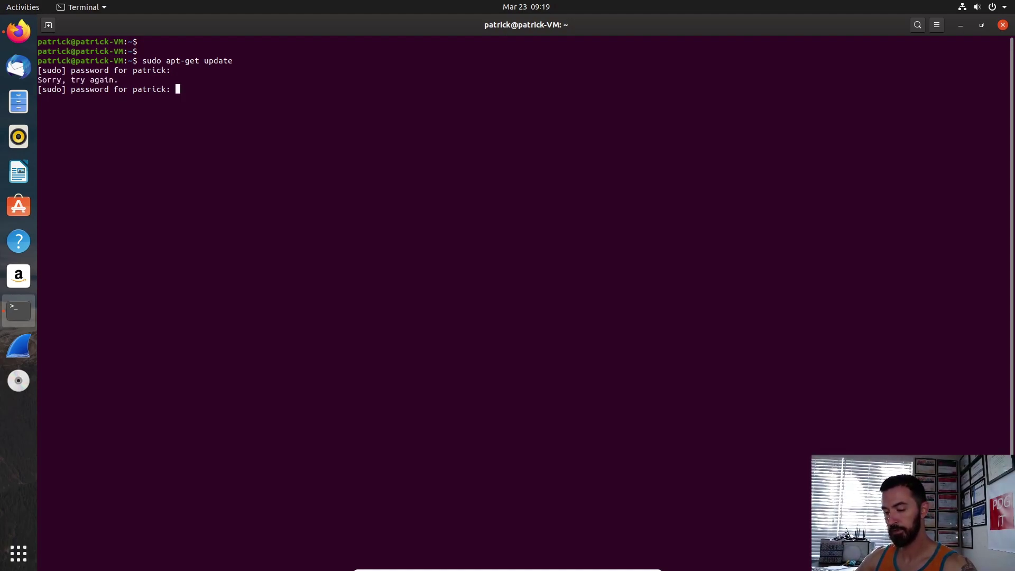
key("Return")
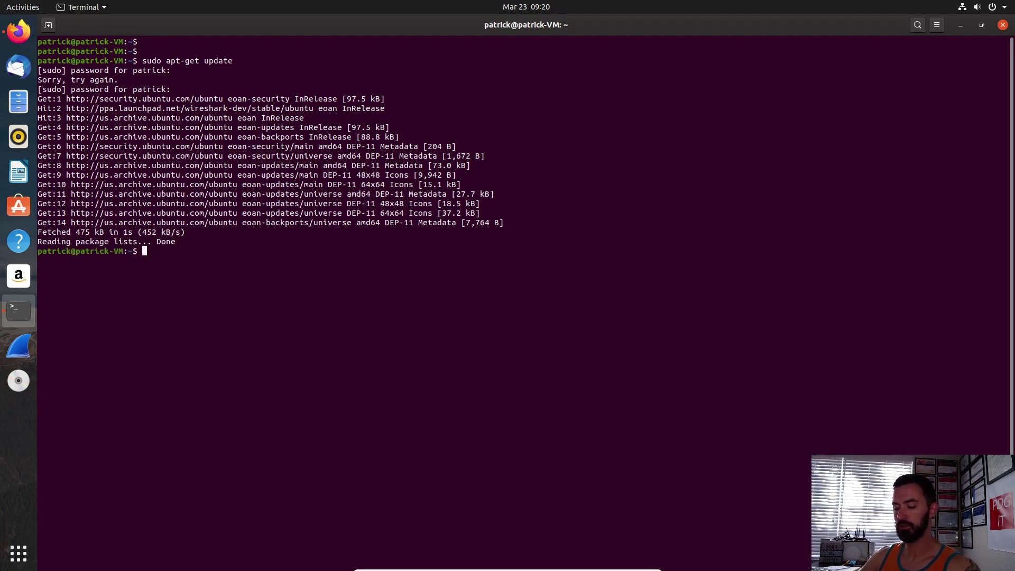
key("Return")
key("Return")
key("Return")
type("clear")
key("Return")
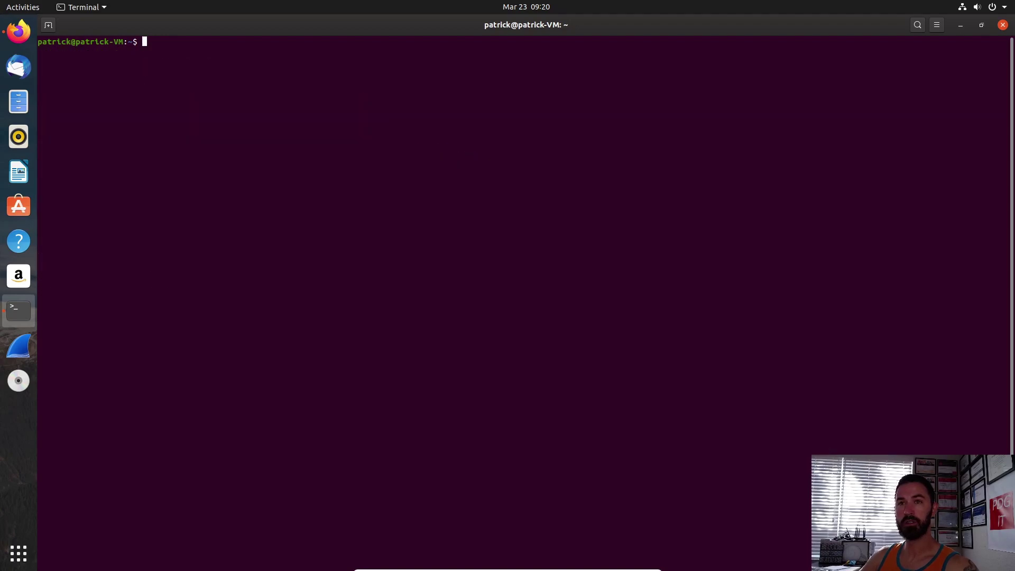
key("Return")
key("Return")
key("Return")
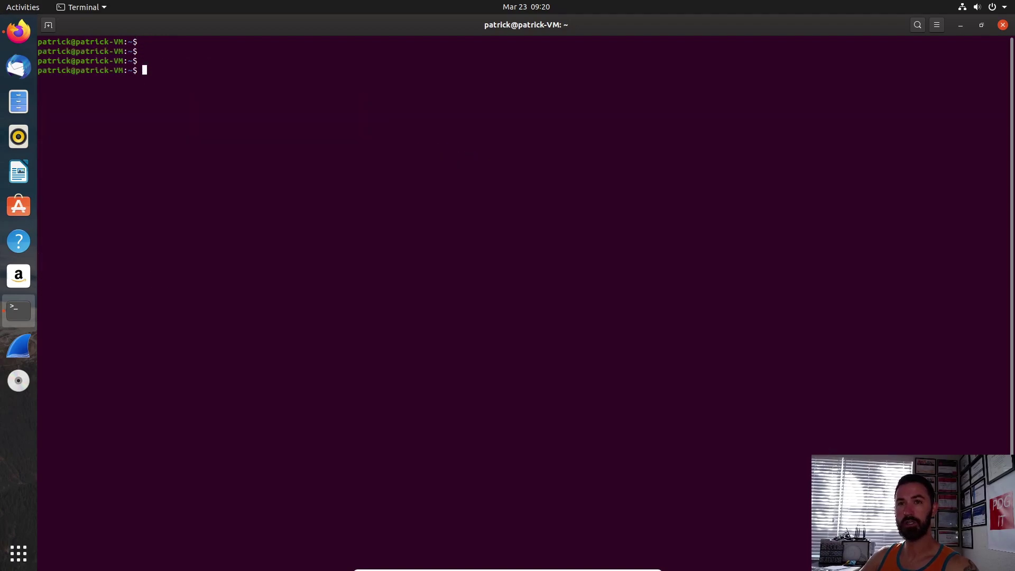
Step: Minimize the terminal window so the desktop icons show
left_click(961, 25)
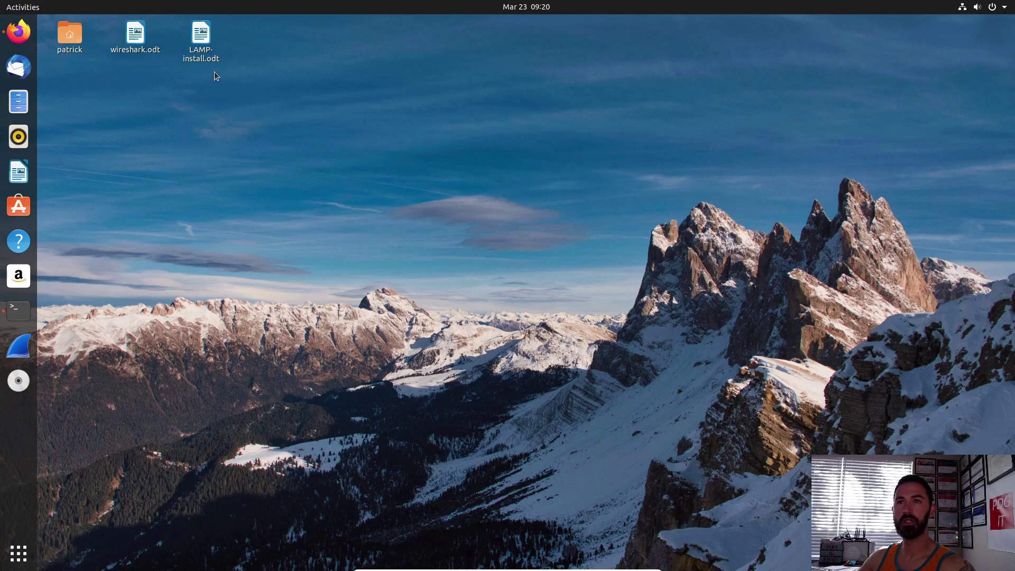
double_click(134, 36)
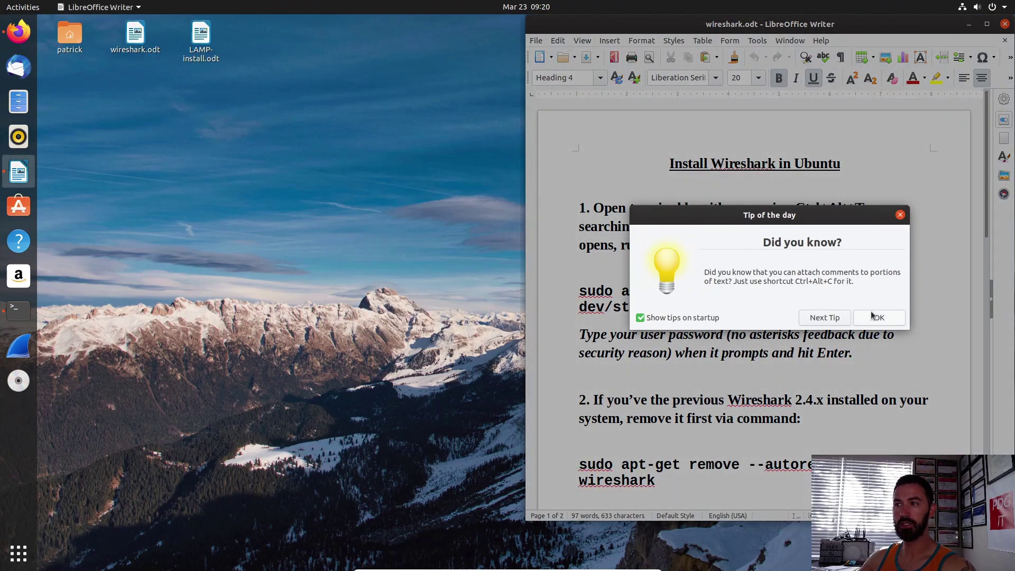
left_click(879, 318)
scroll(759, 344, "down", 4)
scroll(760, 344, "down", 15)
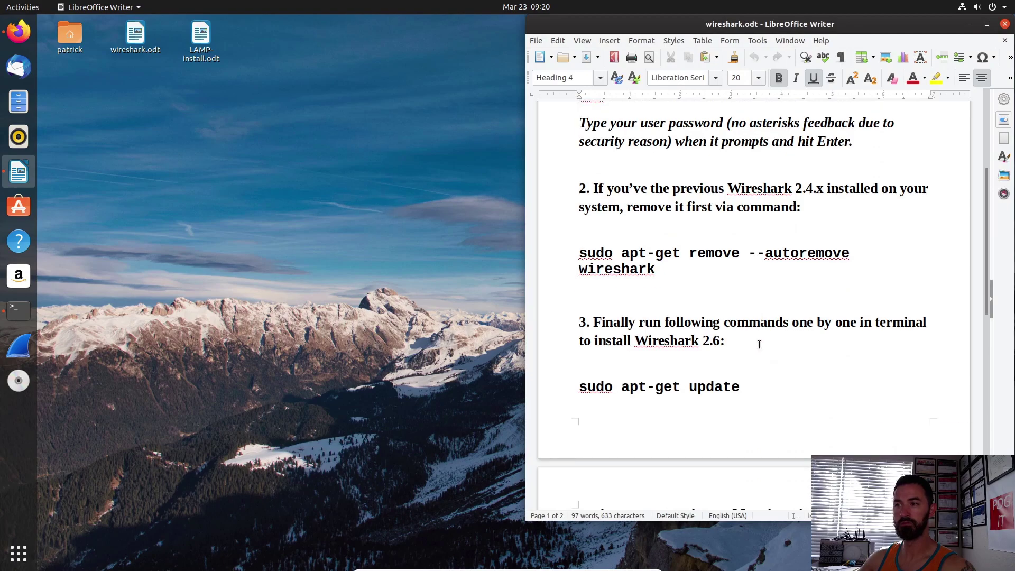
scroll(761, 342, "up", 12)
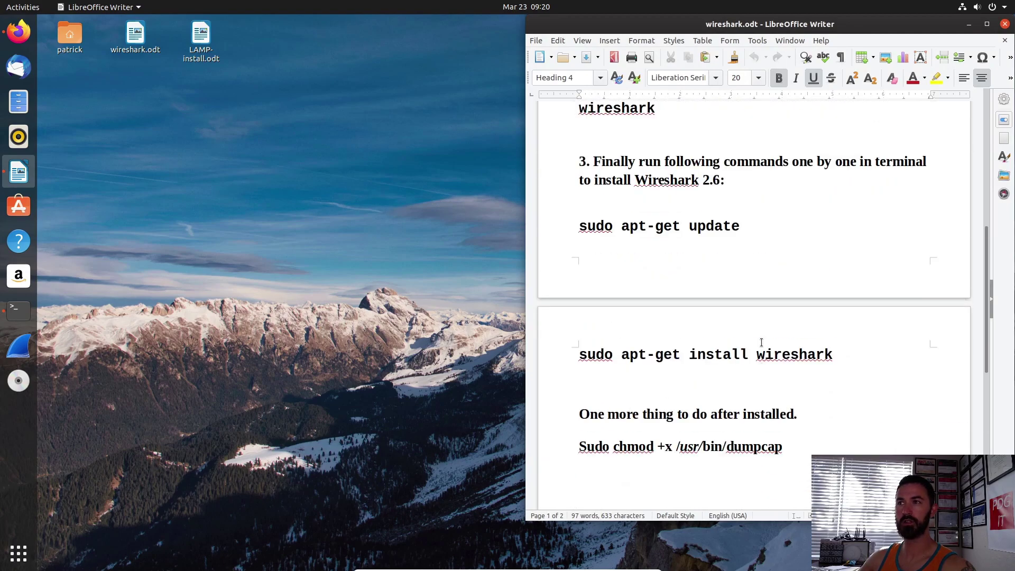
key("ctrl+q")
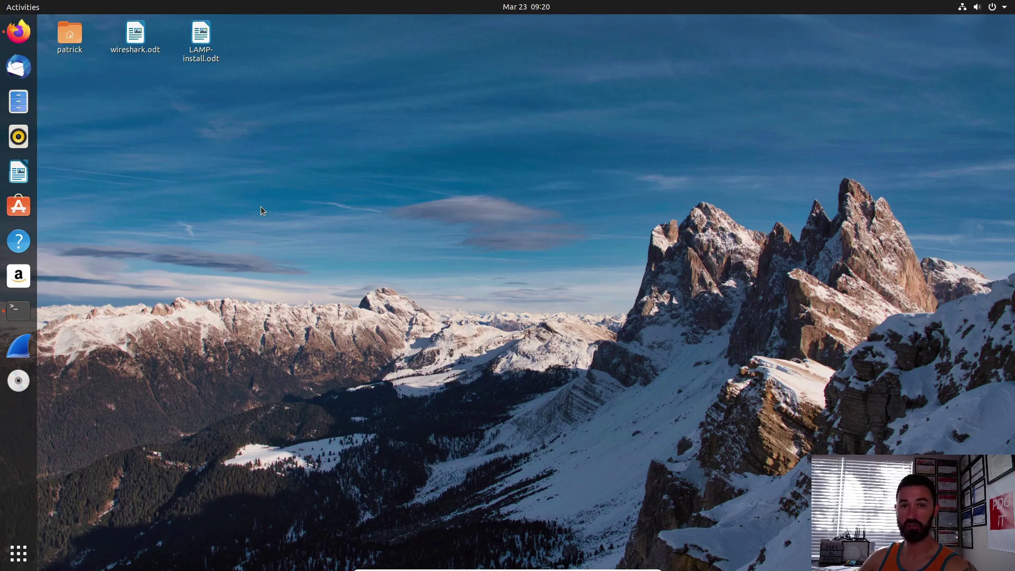
Step: Relaunch Firefox by searching 'fire' in the application grid
left_click(18, 32)
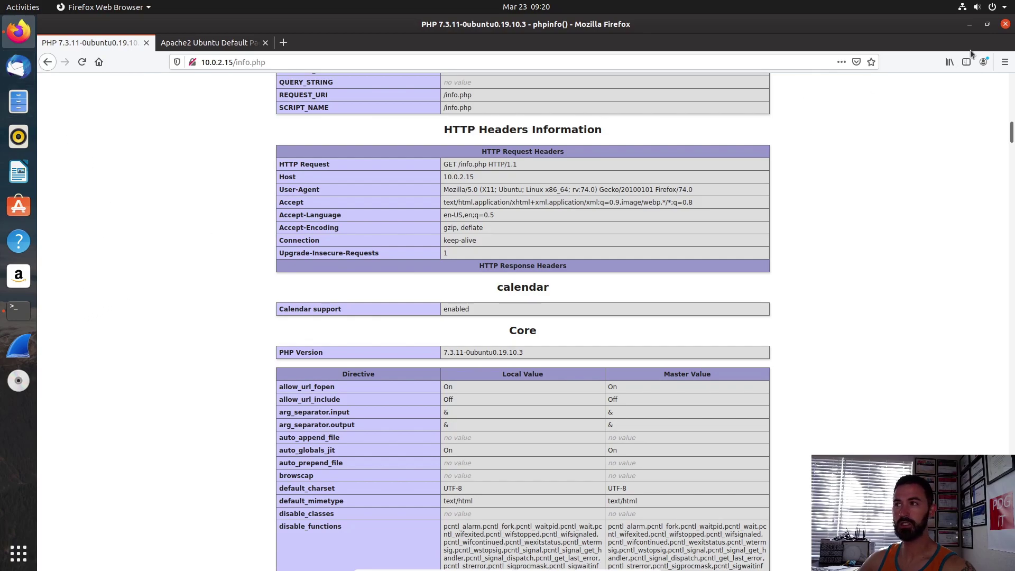
left_click(971, 24)
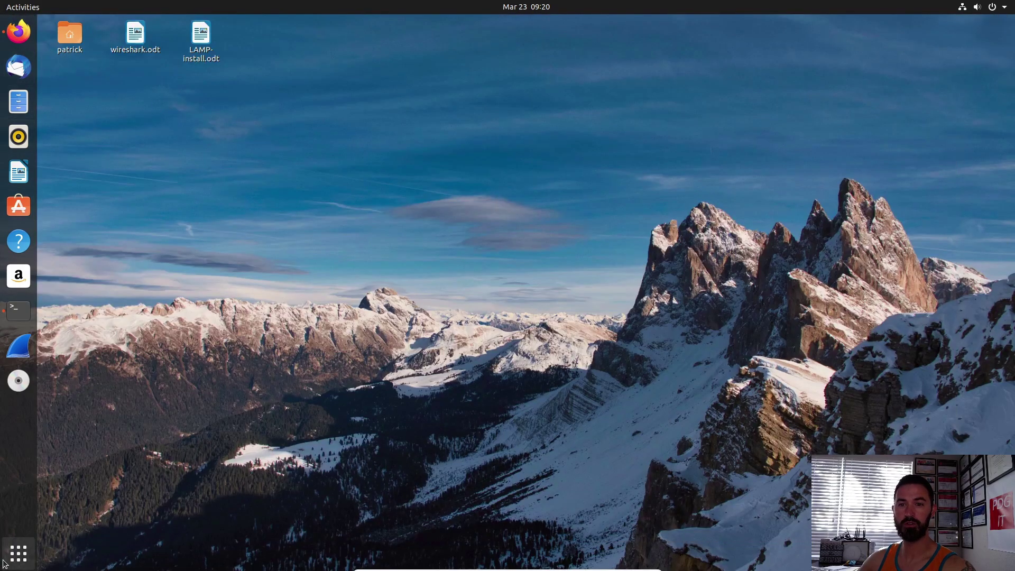
left_click(25, 558)
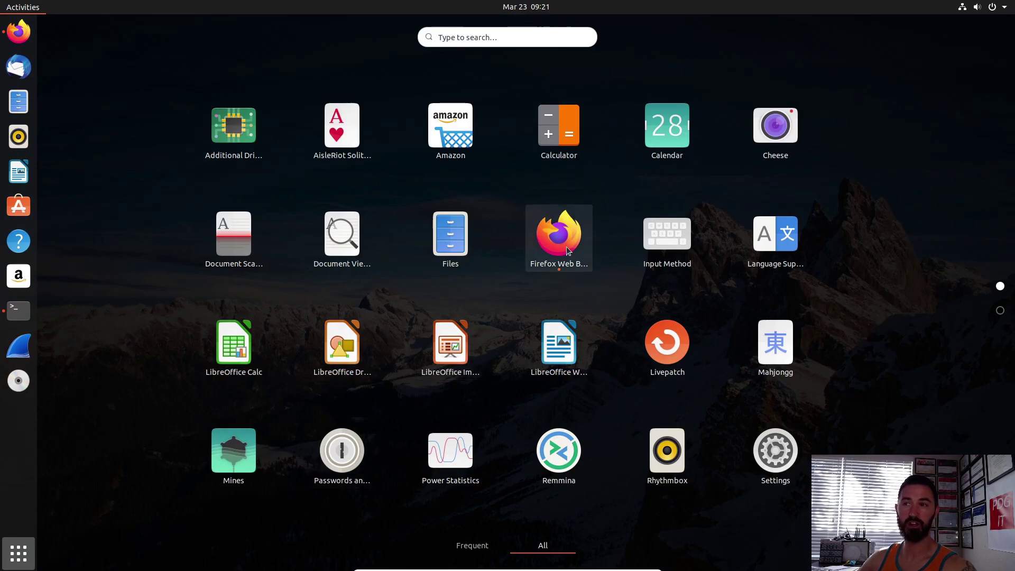
left_click(470, 40)
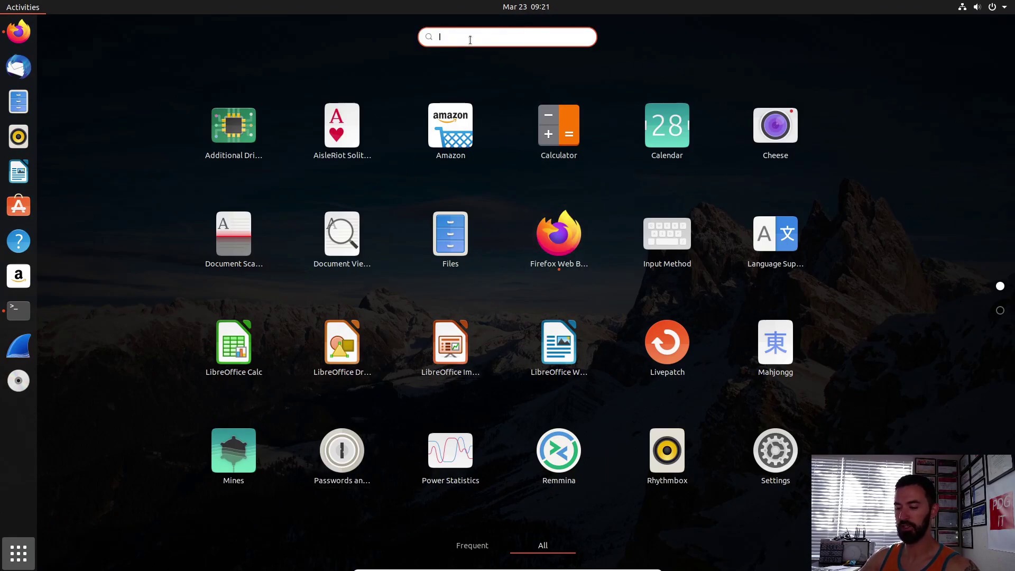
type("fire")
key("Return")
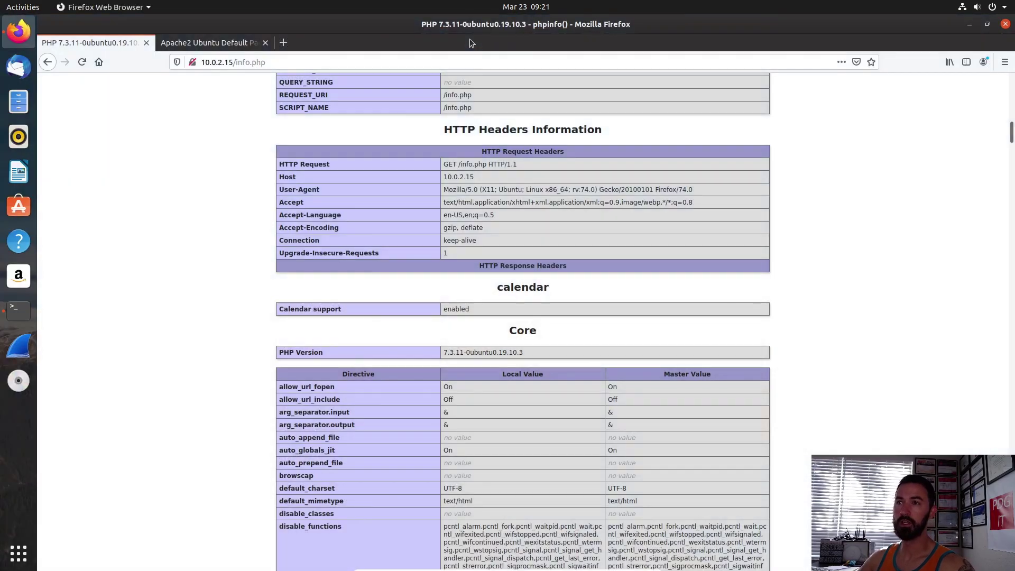
Step: Load google.com/chrome in a new Firefox tab
left_click(254, 42)
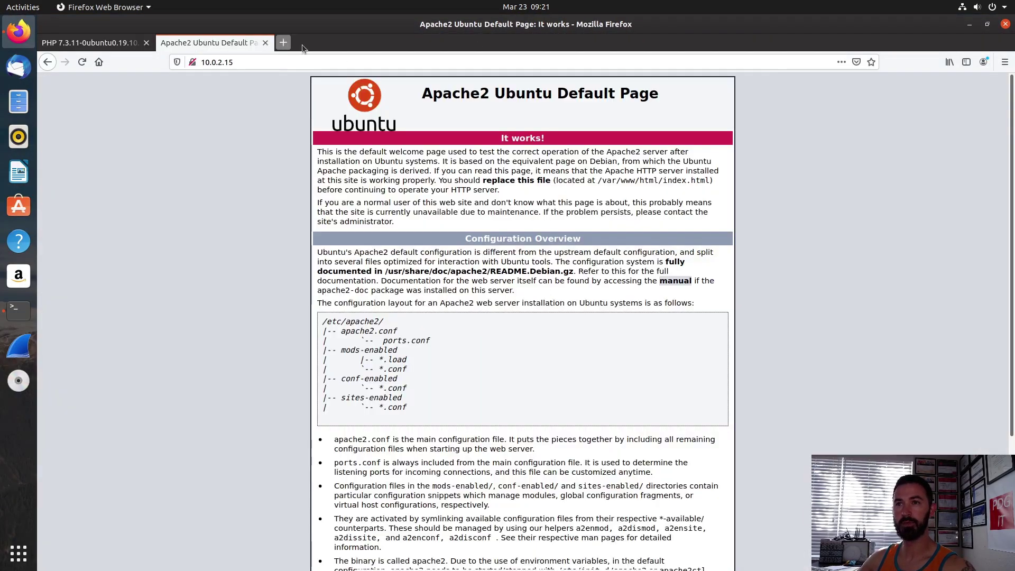
left_click(284, 43)
type("gogole")
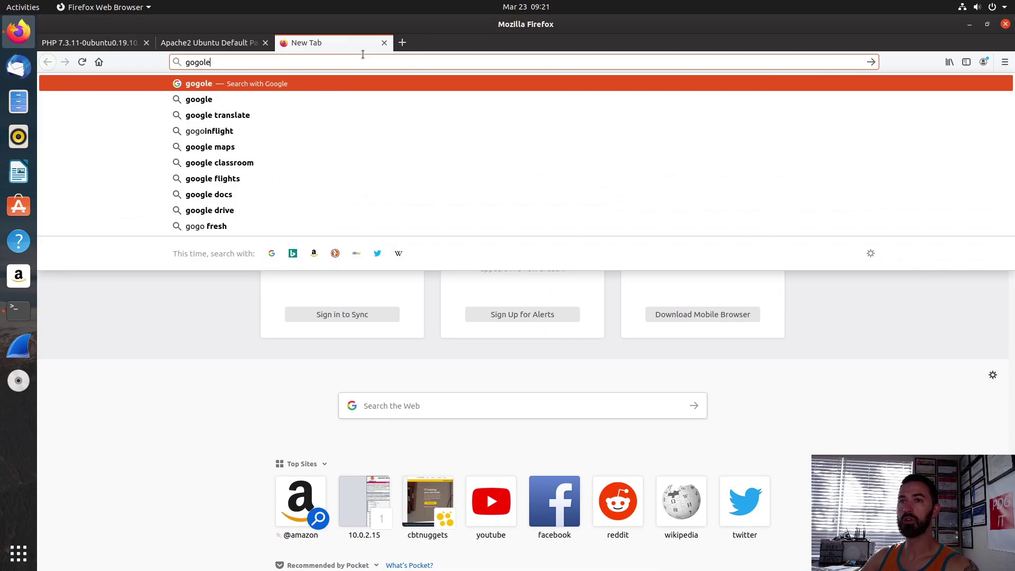
key("BackSpace")
key("BackSpace")
key("BackSpace")
key("BackSpace")
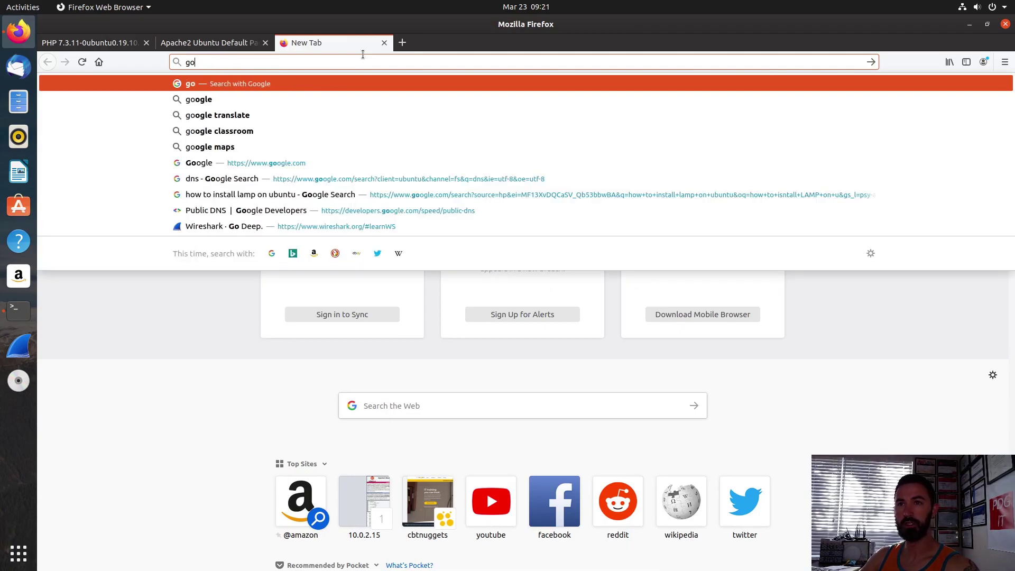
type("ogle.com")
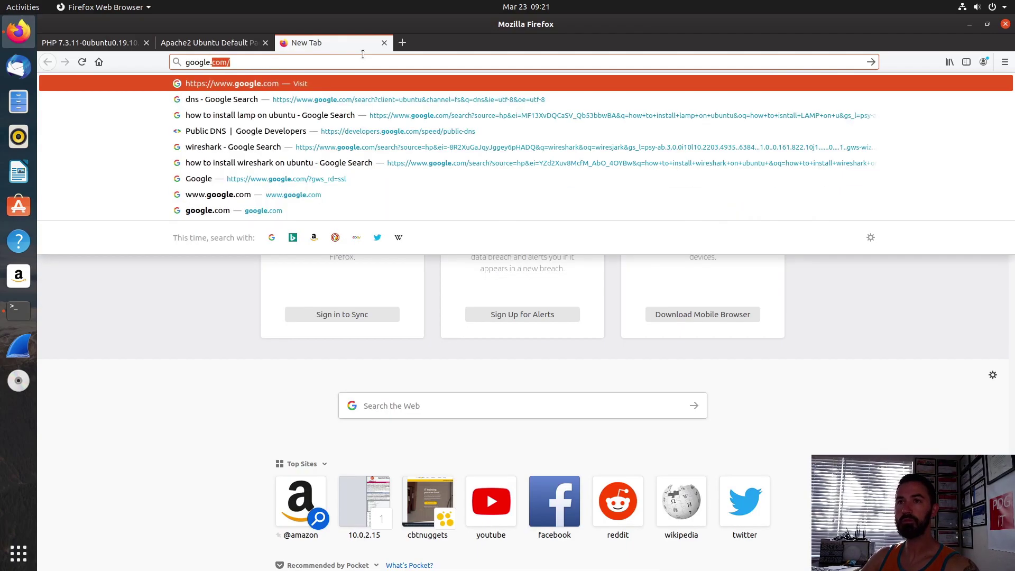
type("/c")
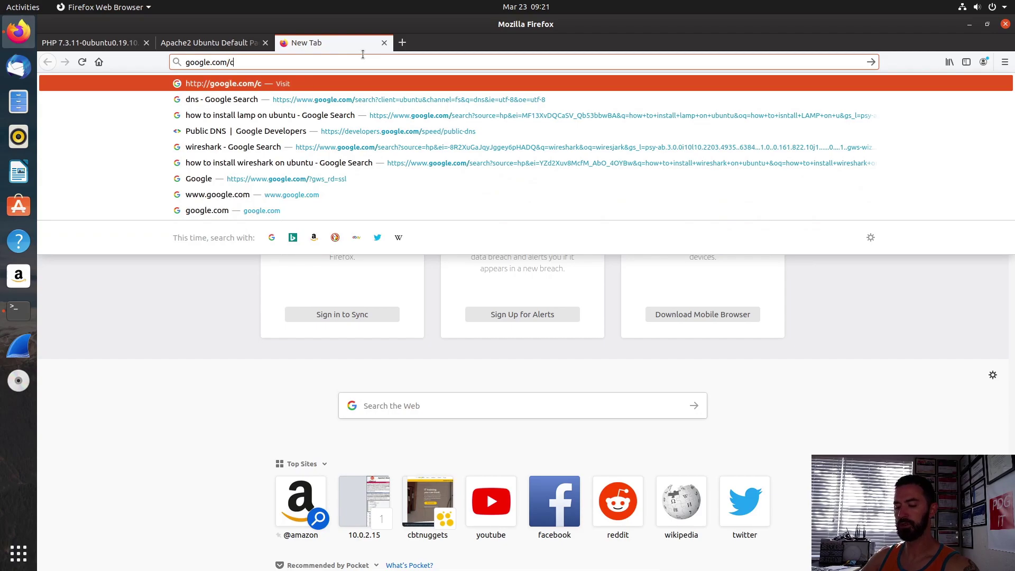
type("hrome")
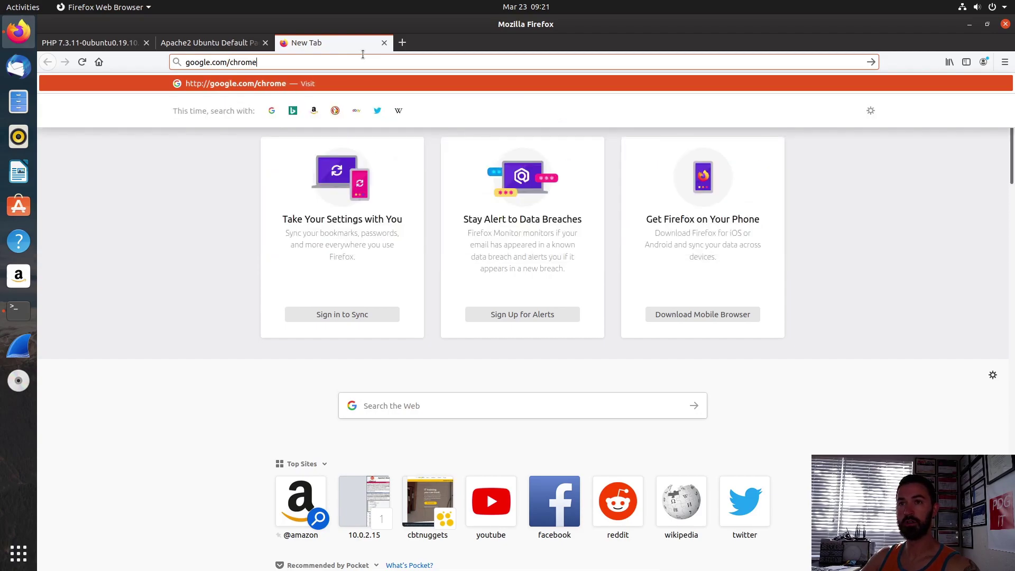
key("Return")
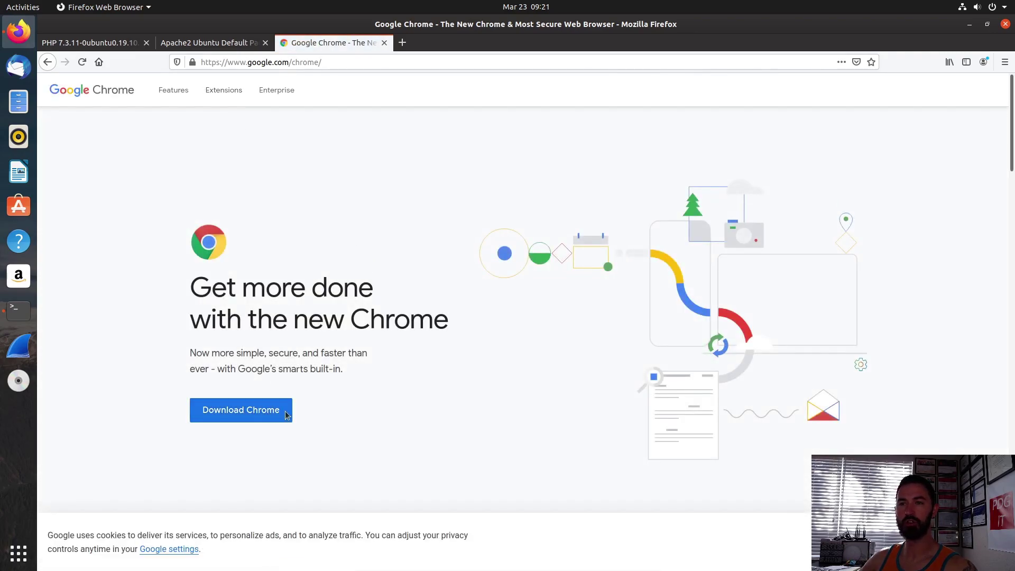
Step: Download the 64-bit Chrome .deb, accepting the terms and opening it with Software Install
left_click(244, 411)
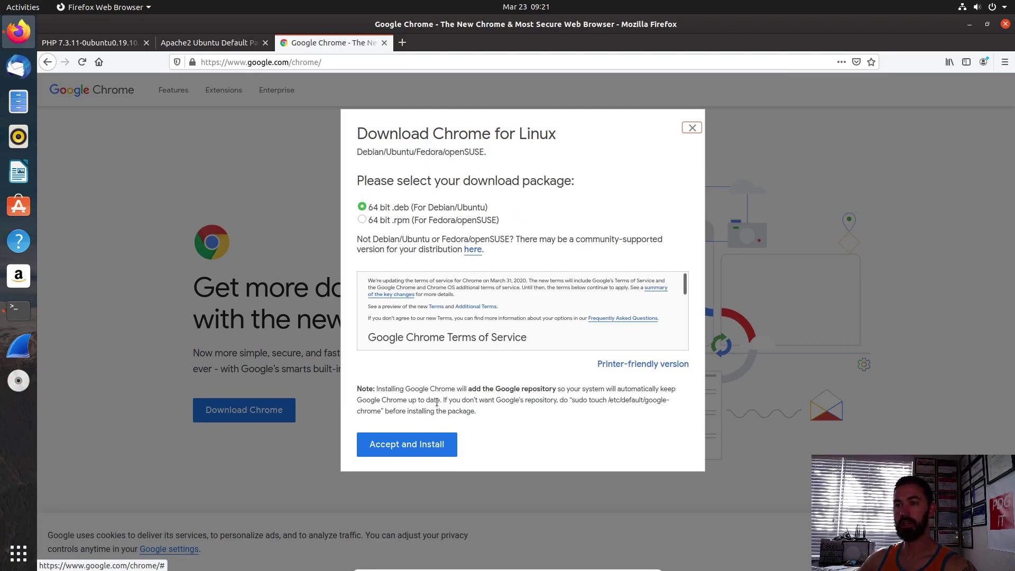
left_click(416, 447)
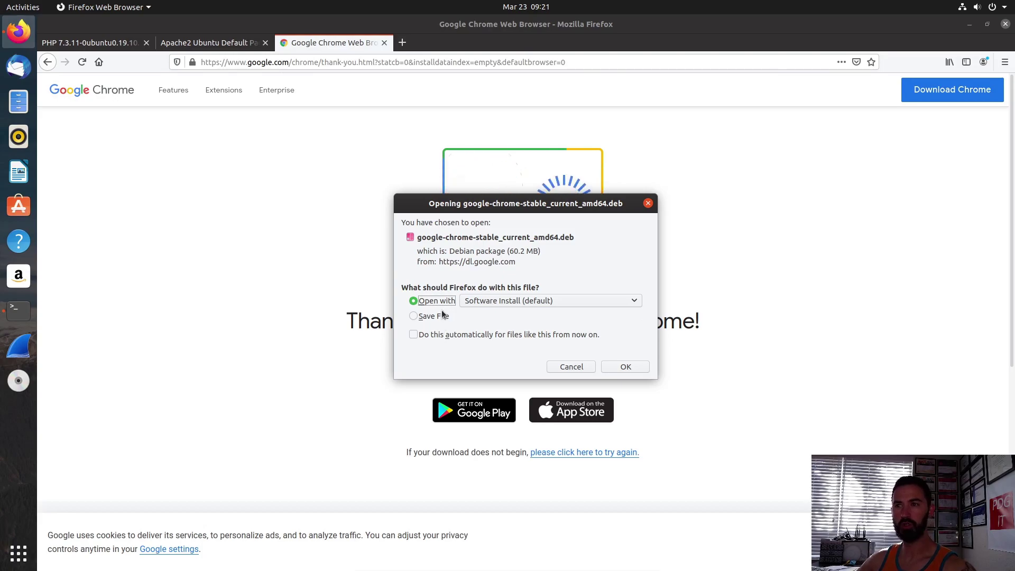
left_click(497, 300)
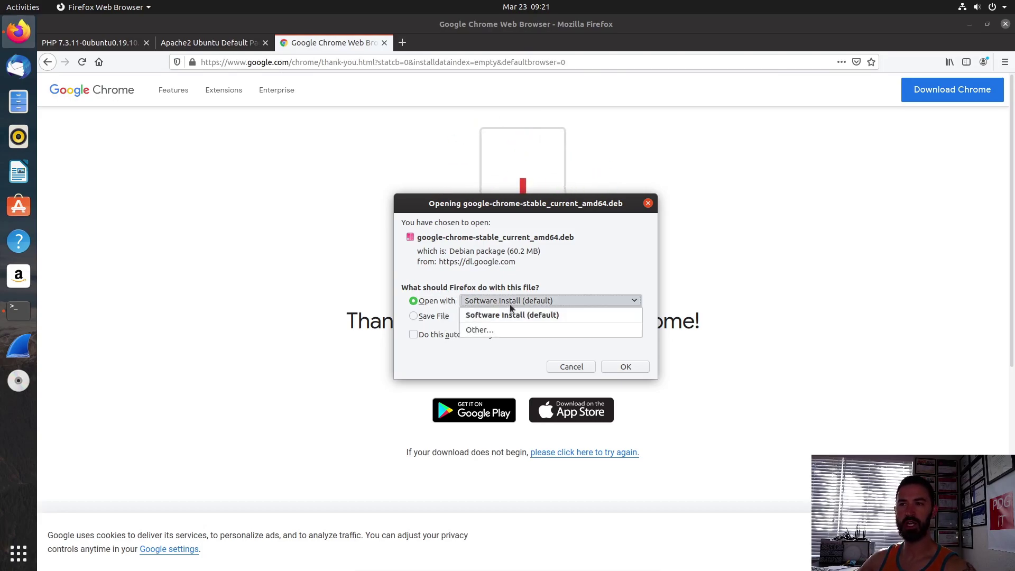
left_click(510, 307)
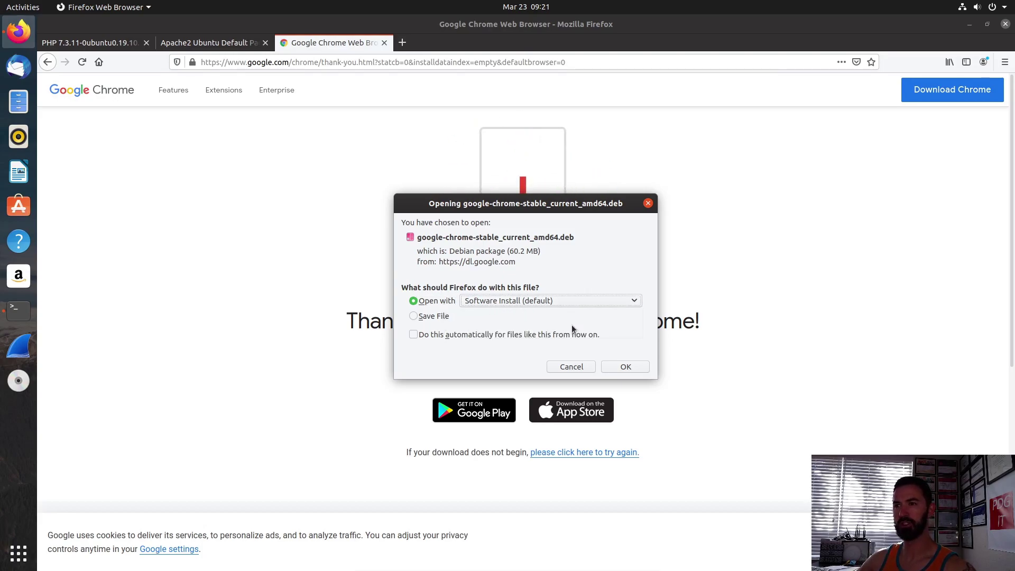
left_click(625, 366)
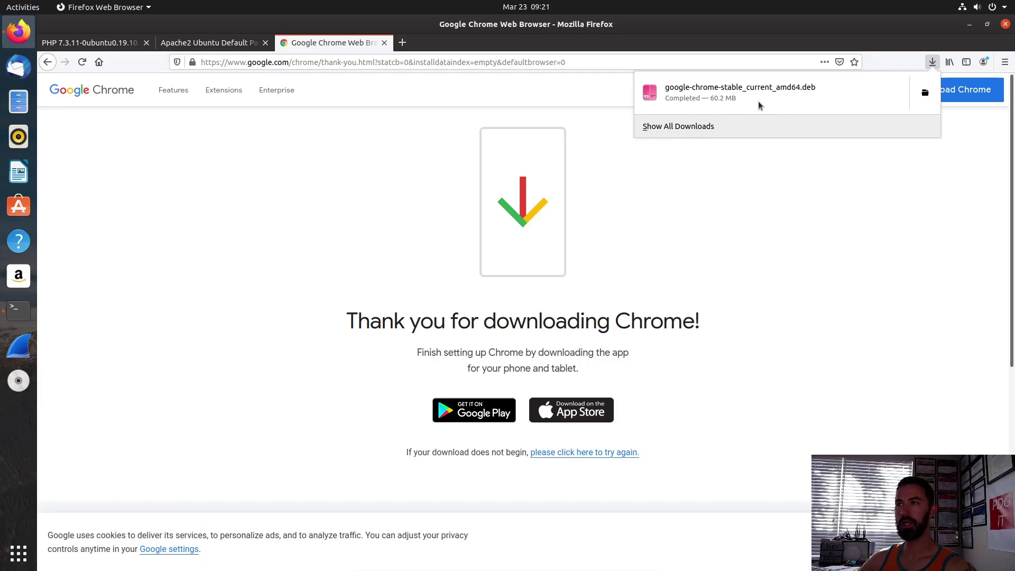
Step: Open the google-chrome-stable .deb in Ubuntu Software, dismiss the ratings error, and select the package name
left_click(748, 104)
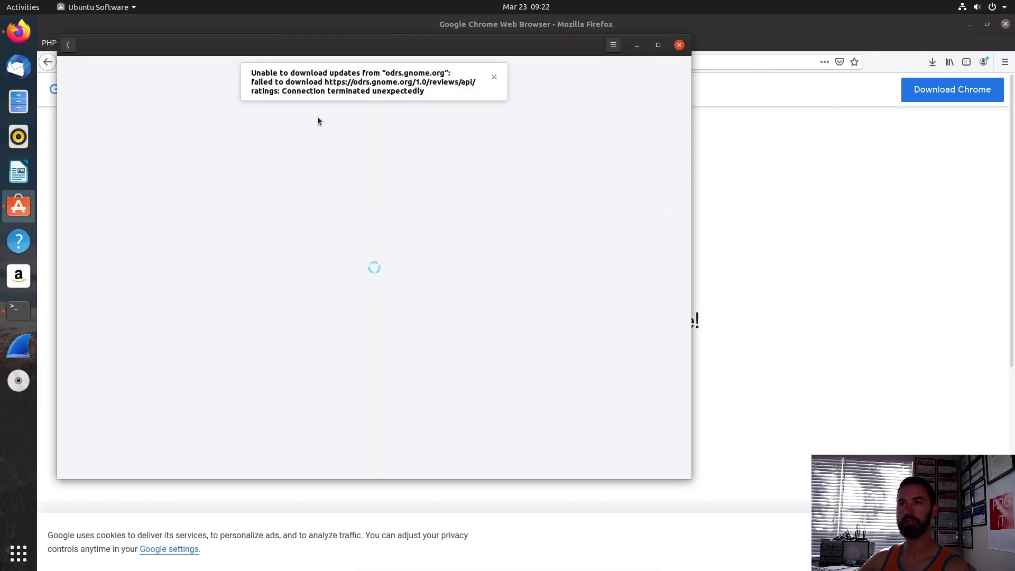
left_click(494, 77)
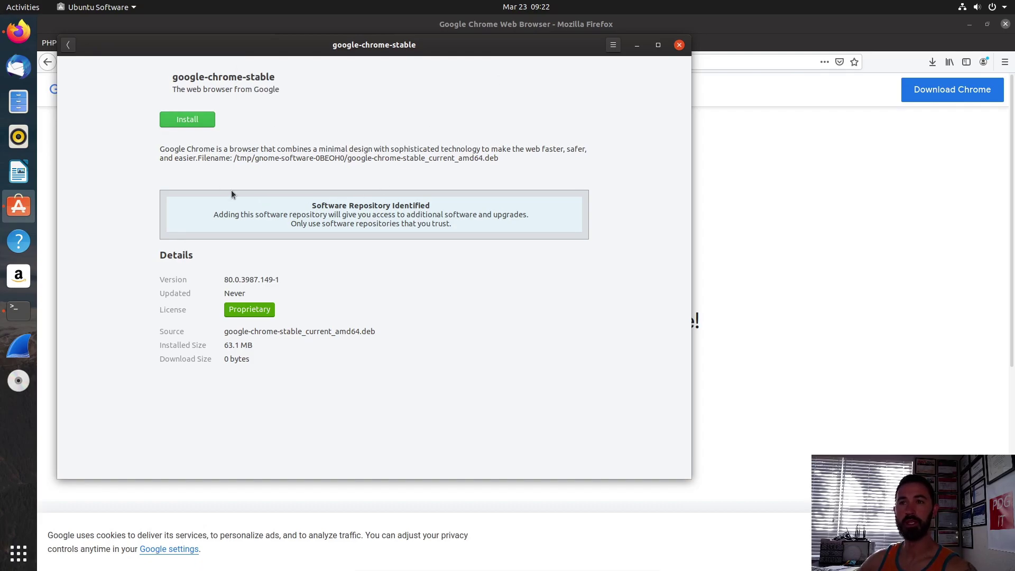
left_click_drag(195, 76, 170, 78)
key("ctrl+c")
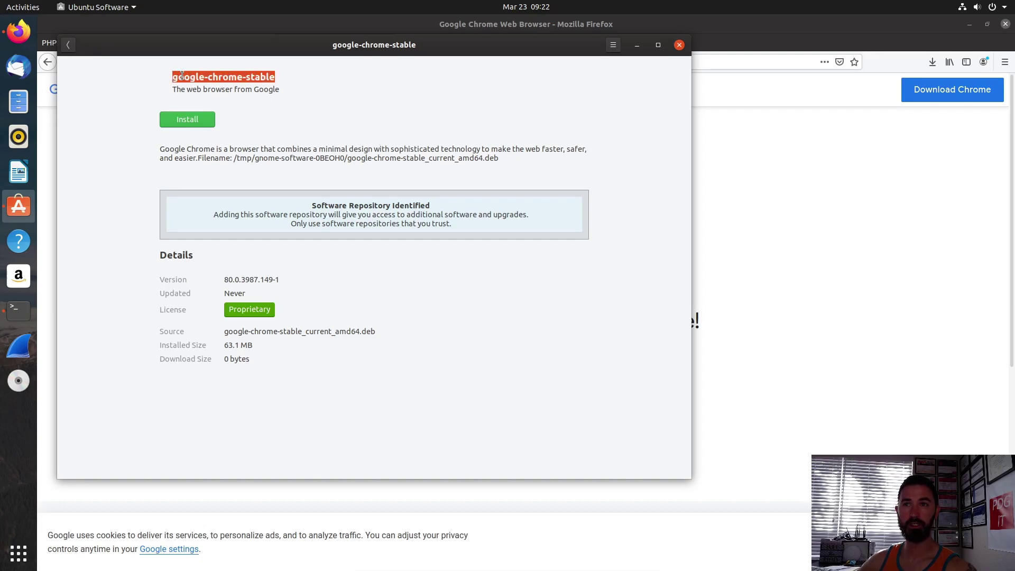
right_click(183, 80)
Step: Paste google-chrome-stable into a new Writer document below the line 'Run in terminal'
left_click(211, 100)
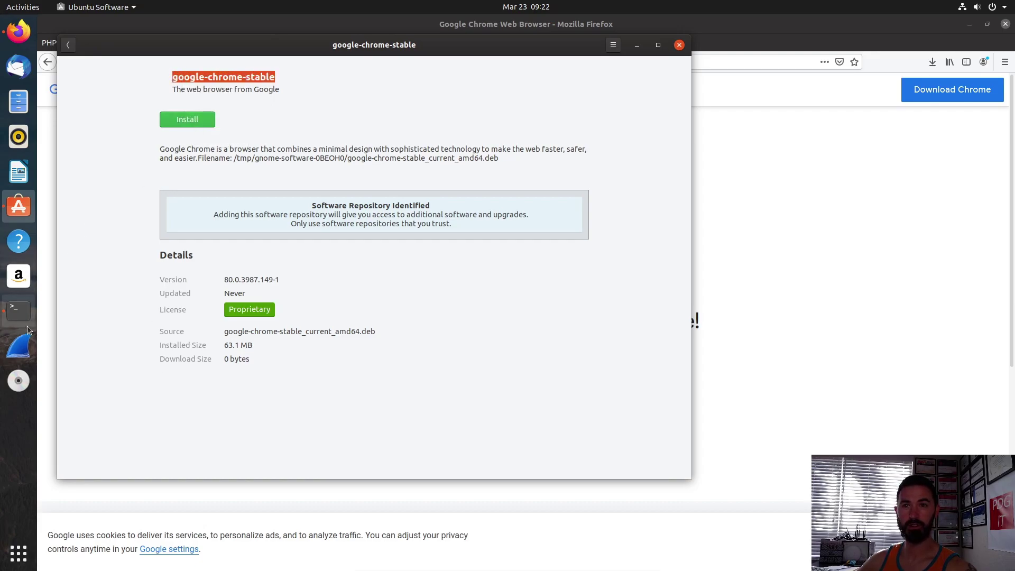
left_click(18, 171)
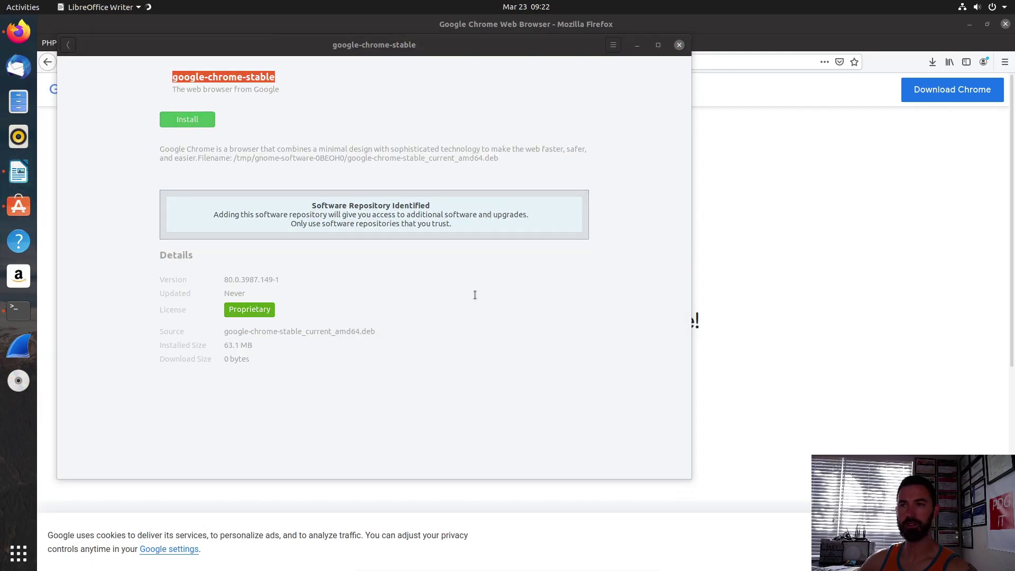
key("ctrl+v")
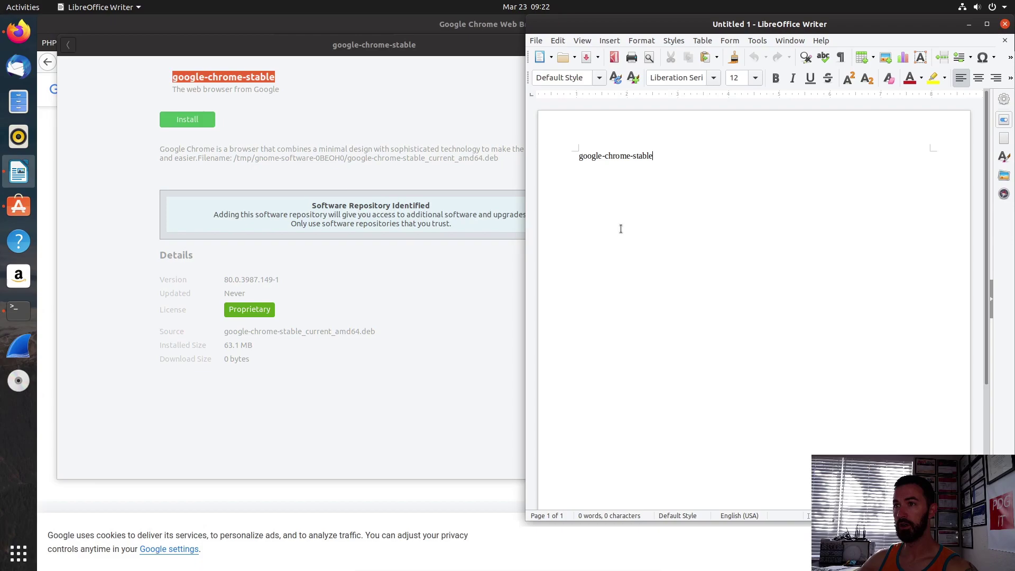
type("Run ")
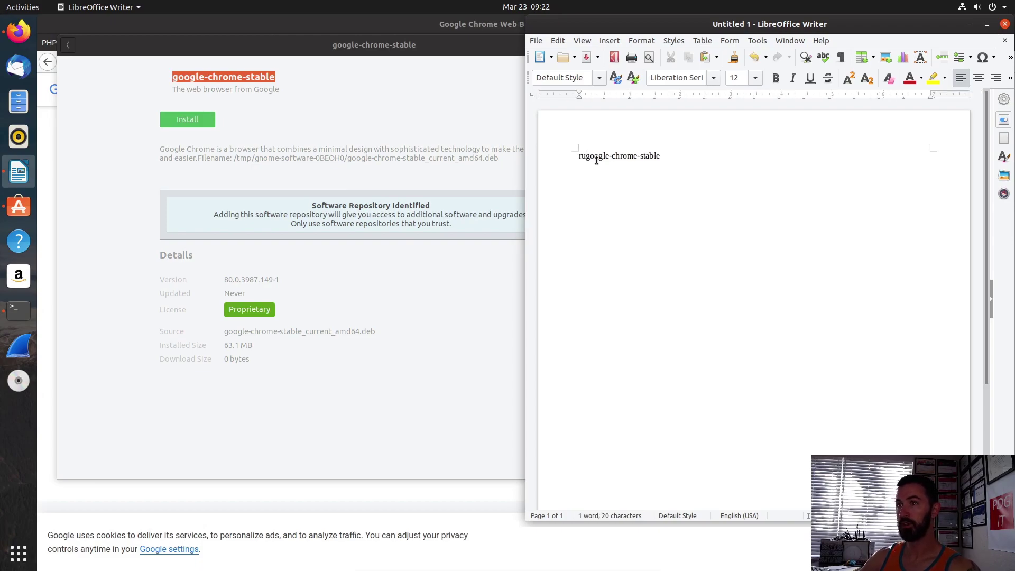
type("in termai")
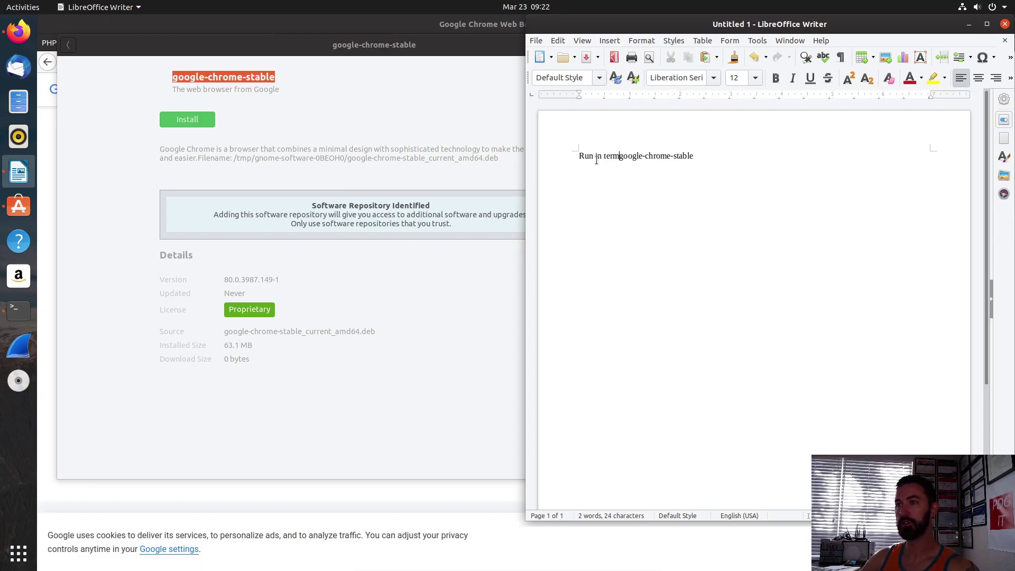
type("l")
key("BackSpace")
key("BackSpace")
key("BackSpace")
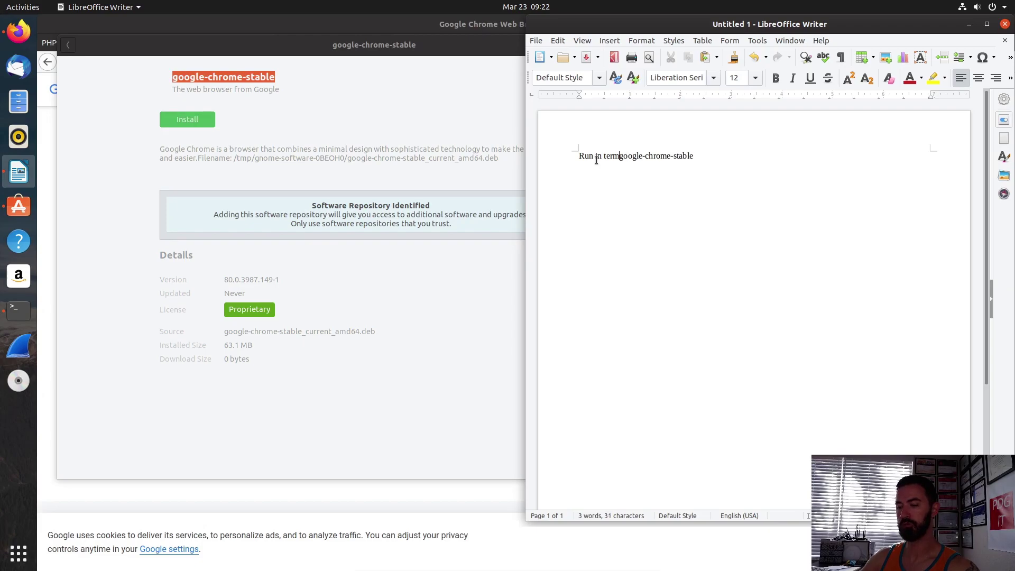
type("inal")
key("Return")
key("Return")
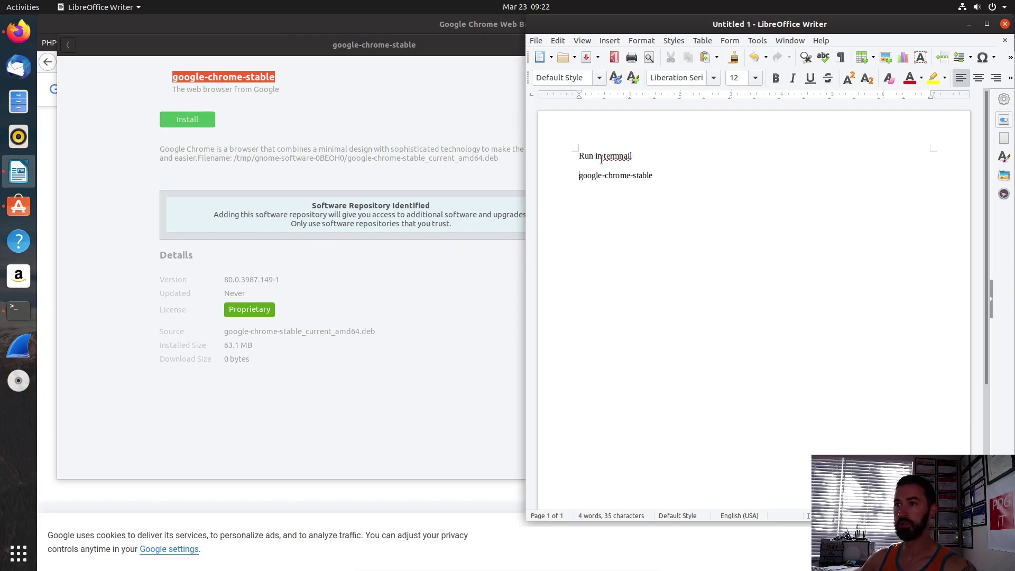
Step: Correct the misspelled 'termnail' to 'terminal' from the spelling suggestions
right_click(618, 150)
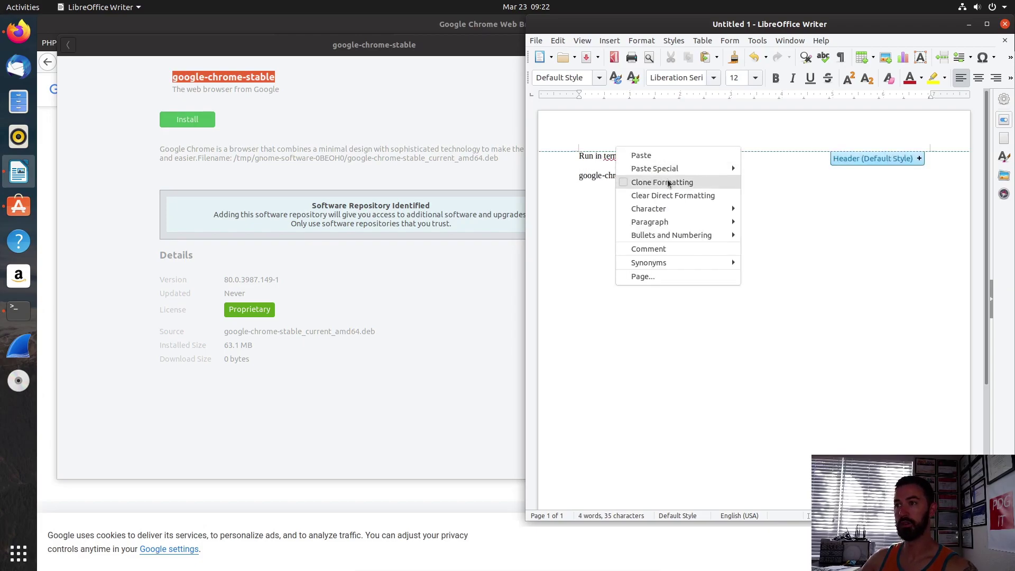
key("Escape")
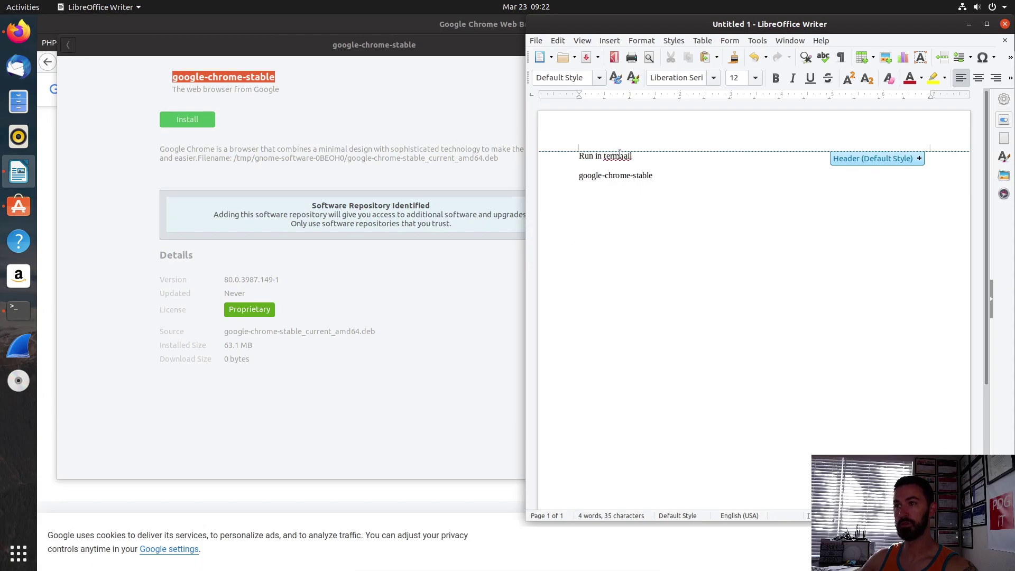
right_click(617, 156)
left_click(644, 171)
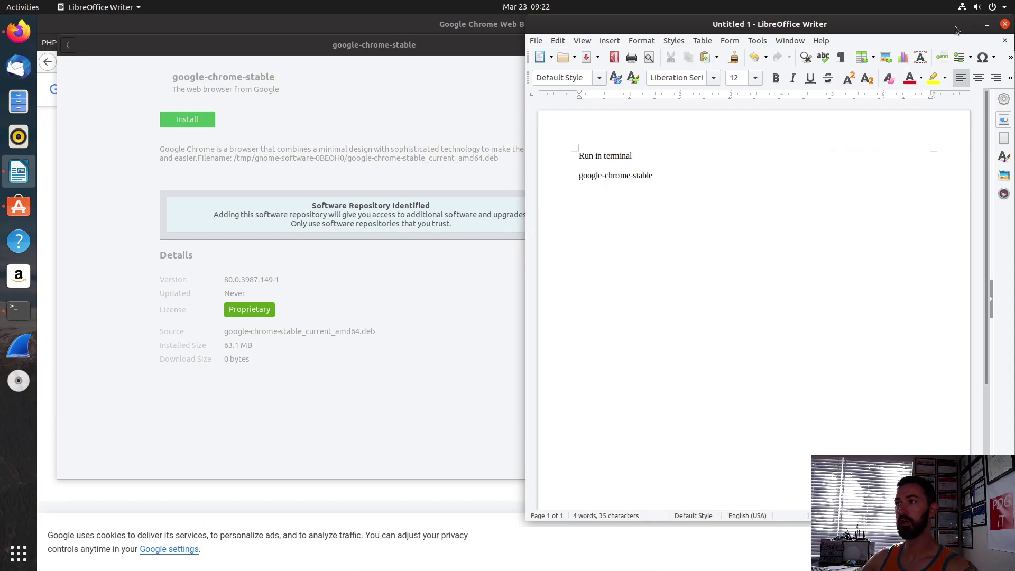
Step: Install google-chrome-stable in Ubuntu Software, authorizing with the account password
left_click(968, 24)
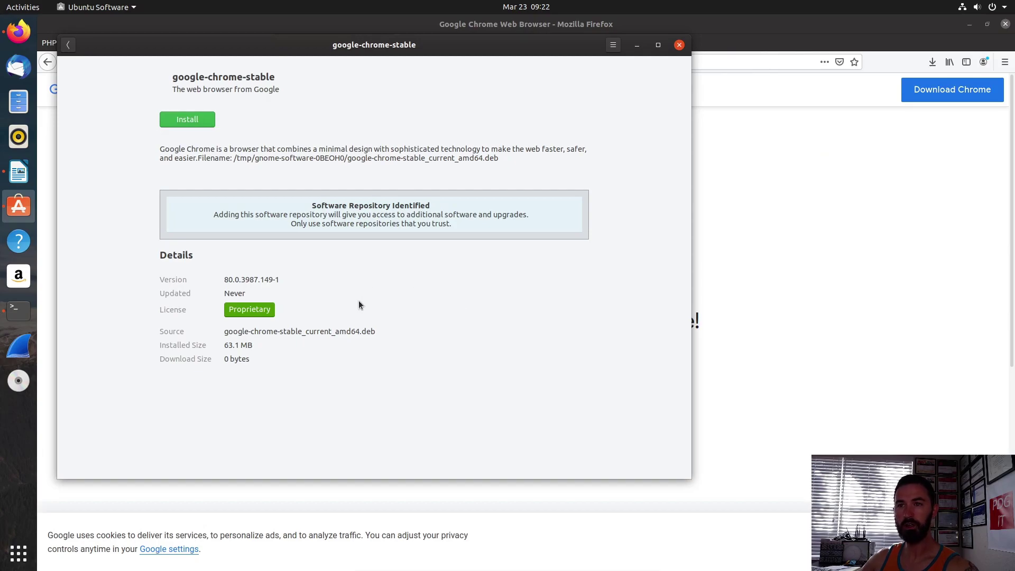
left_click(193, 121)
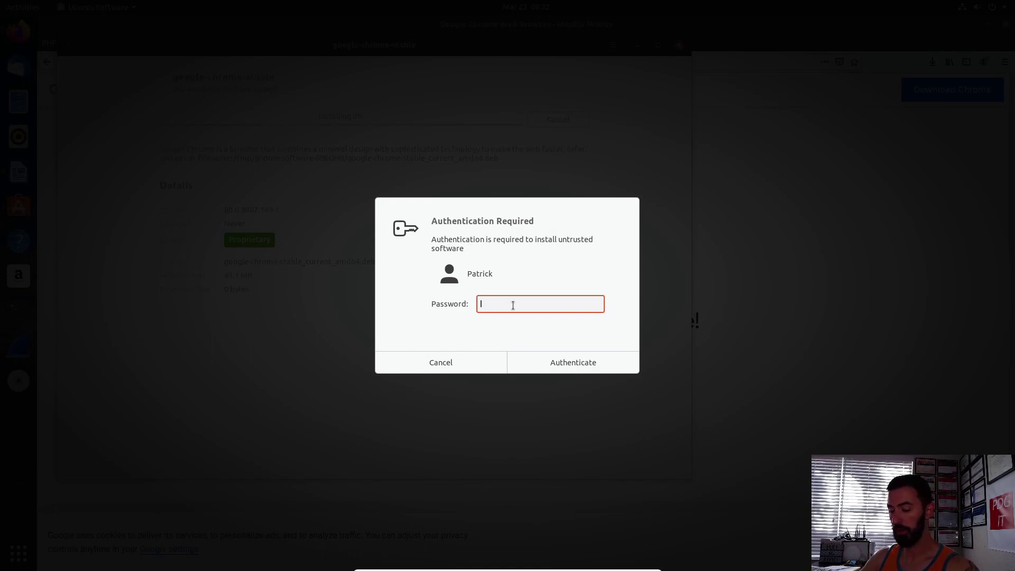
type("*****")
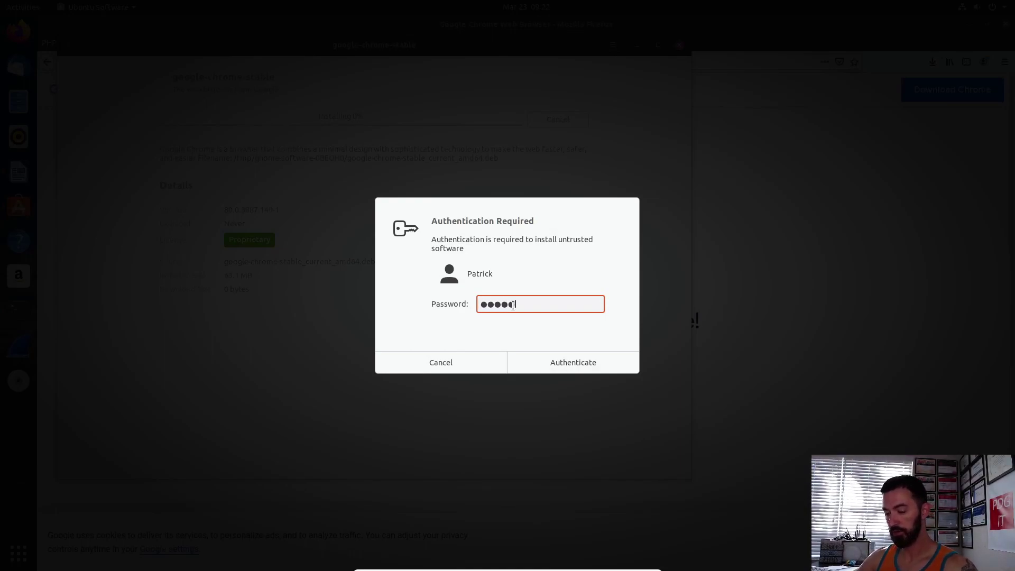
type("*********")
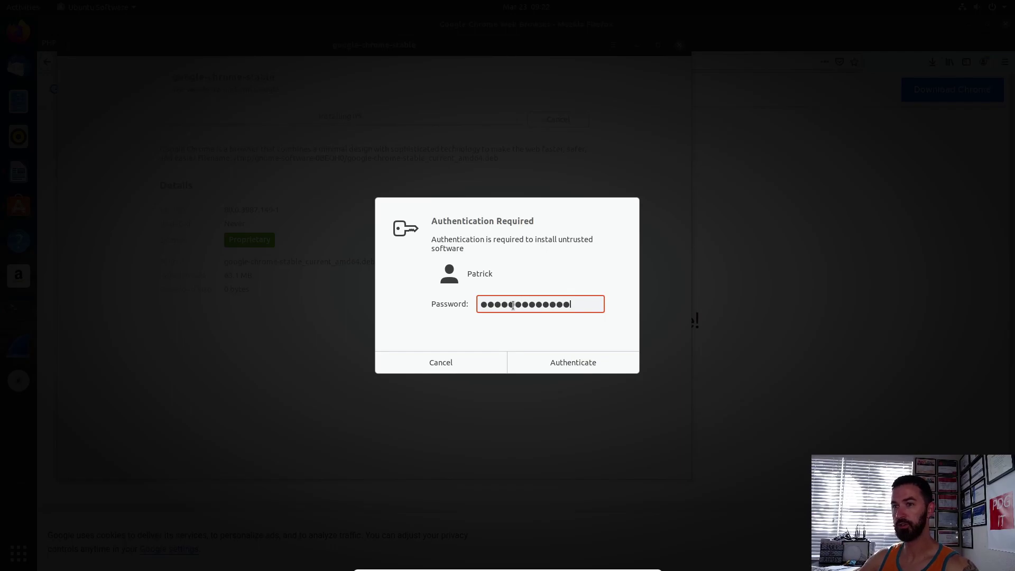
key("Return")
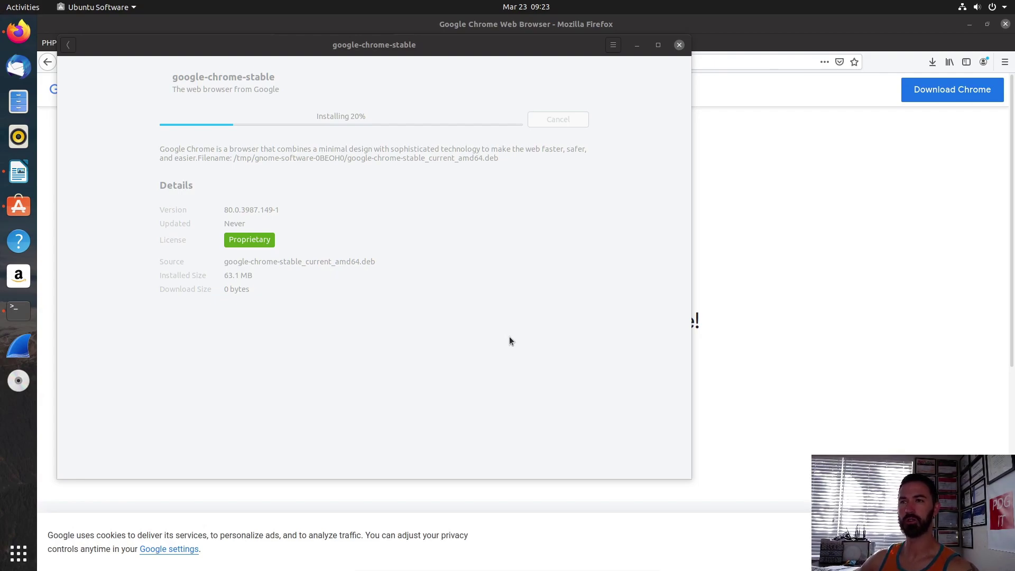
left_click(506, 340)
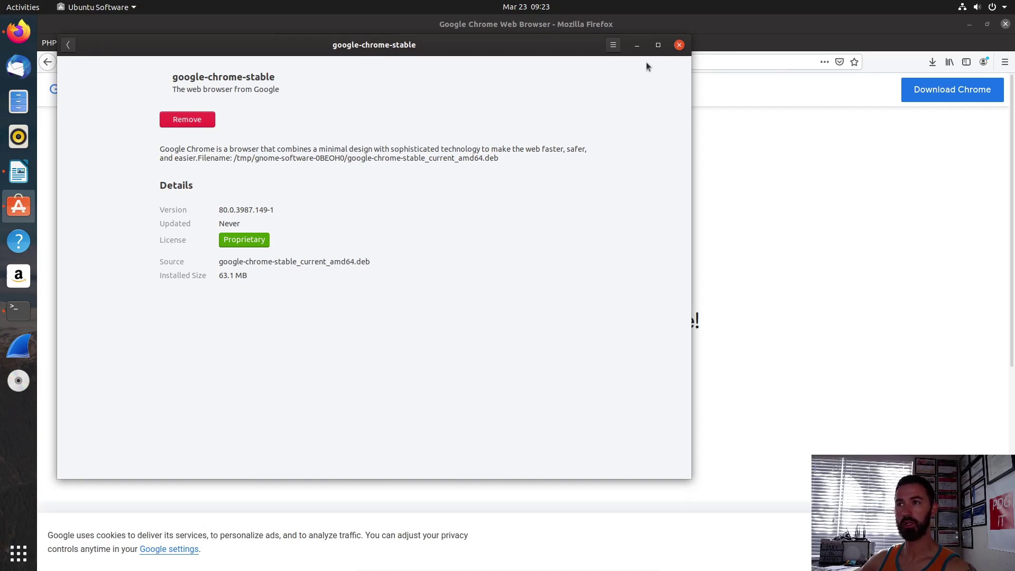
Step: Close Ubuntu Software and quit Firefox along with all its tabs
left_click(679, 46)
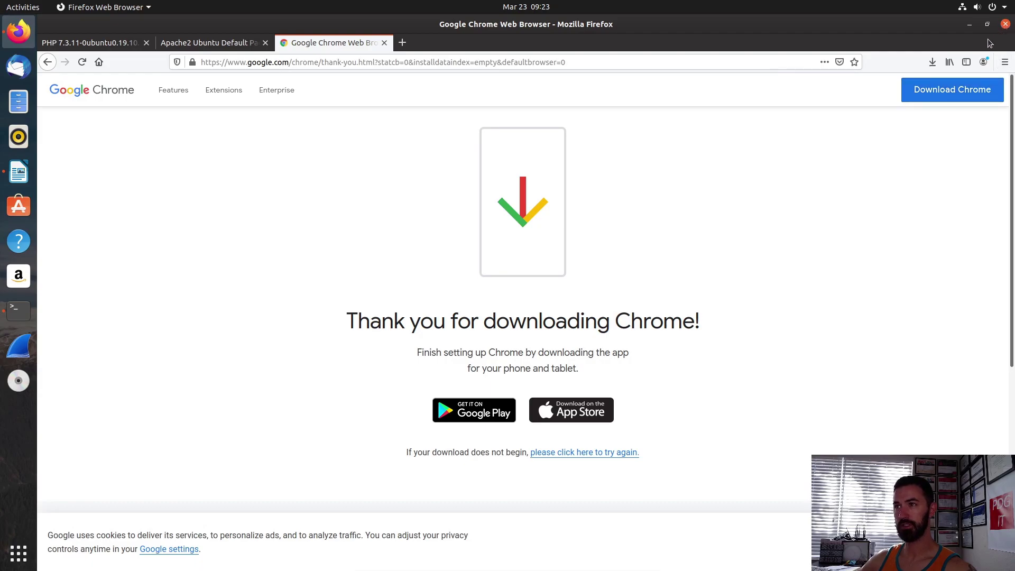
left_click(1005, 24)
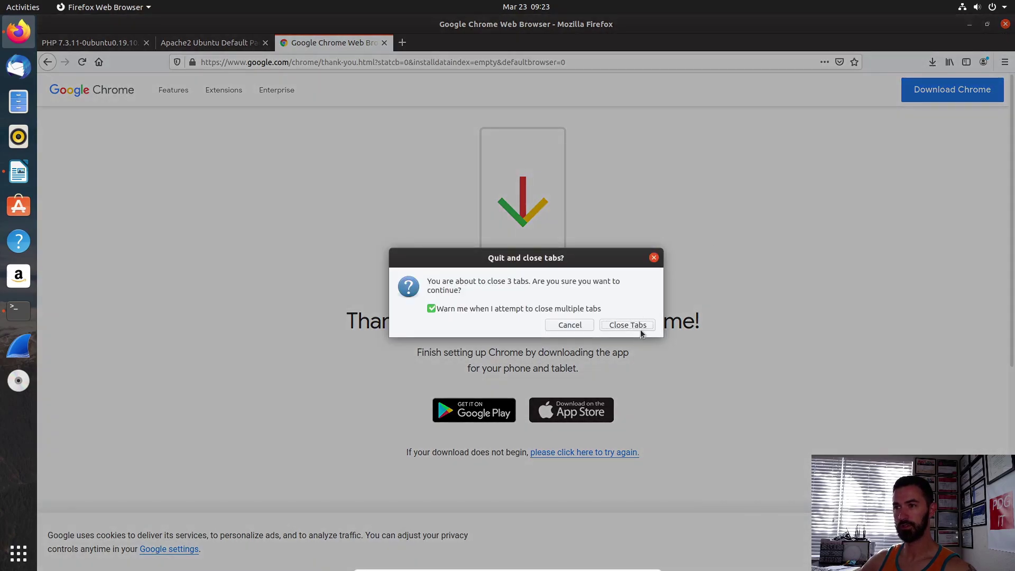
left_click(627, 324)
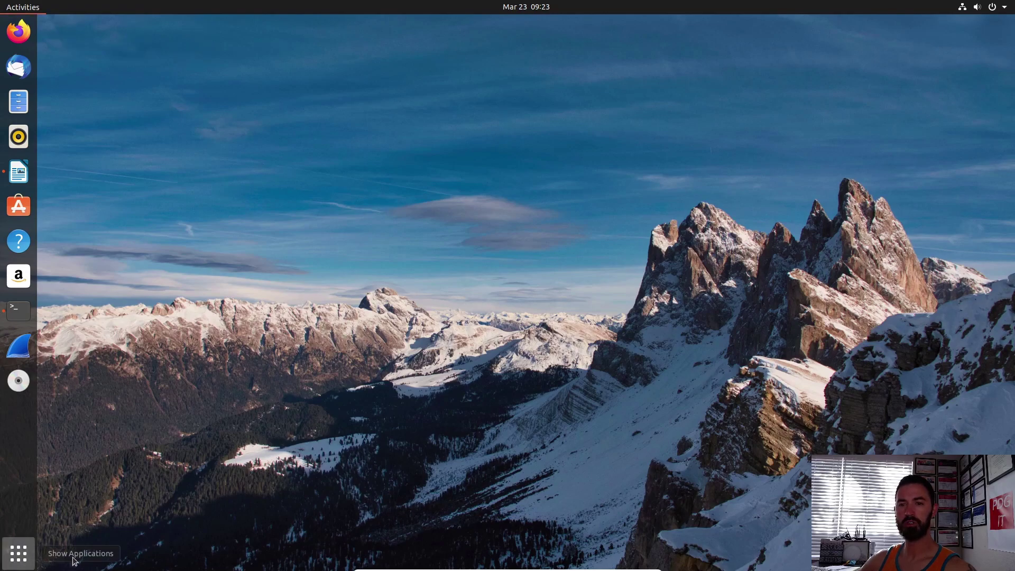
Step: Launch Google Chrome by searching 'gool', opting out of usage statistics and crash reports
left_click(24, 556)
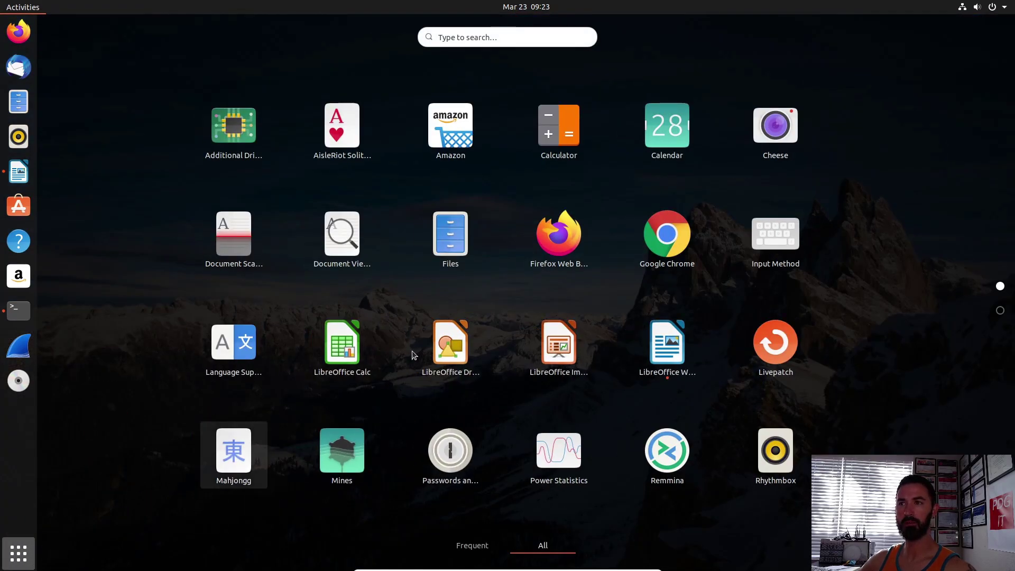
left_click(461, 37)
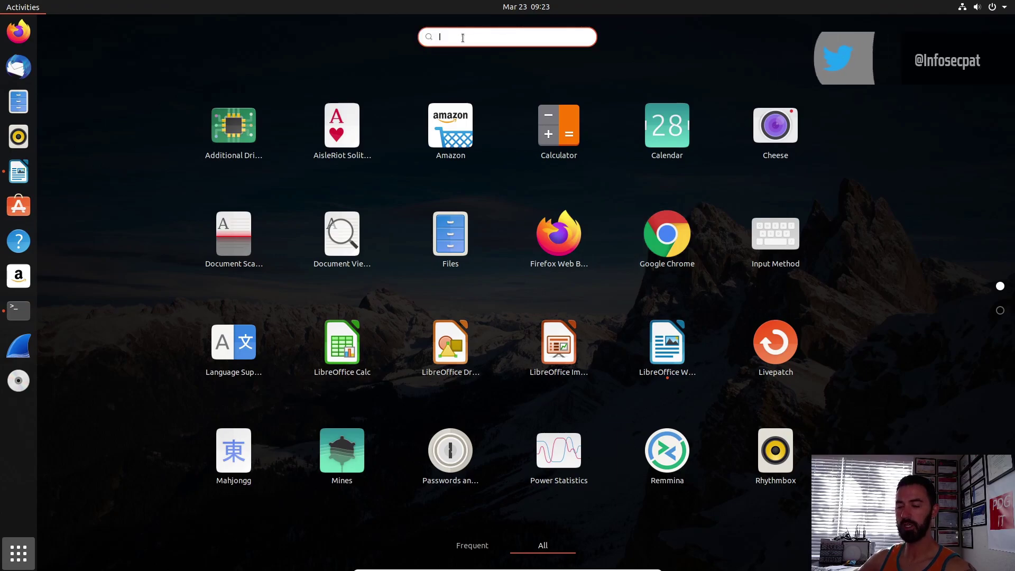
type("gool")
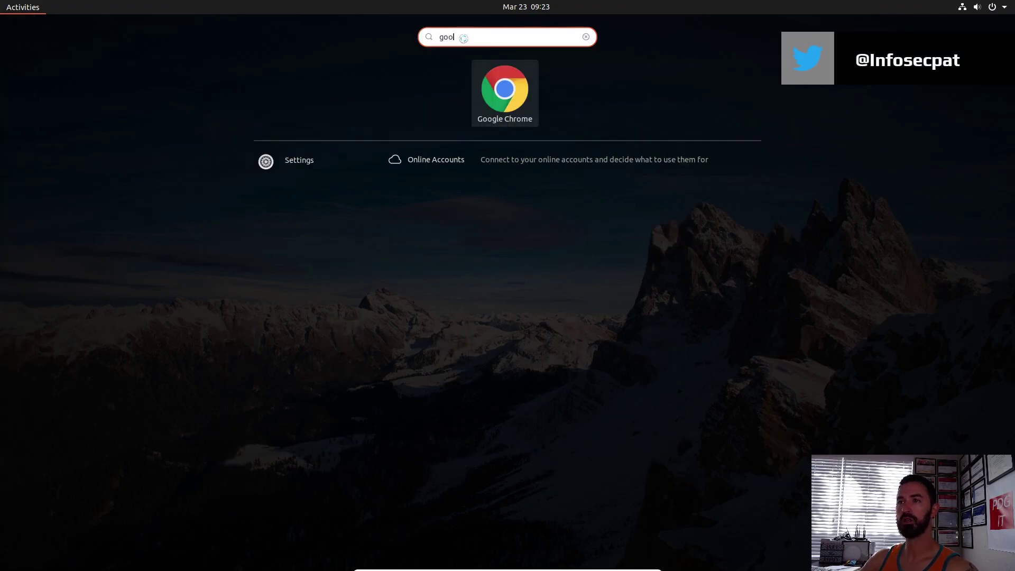
key("Return")
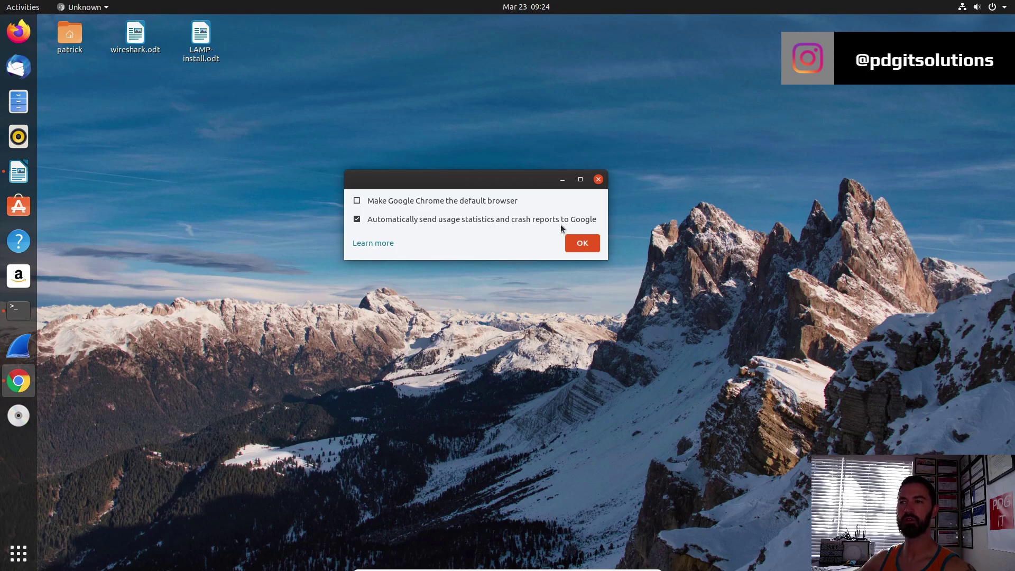
left_click(388, 220)
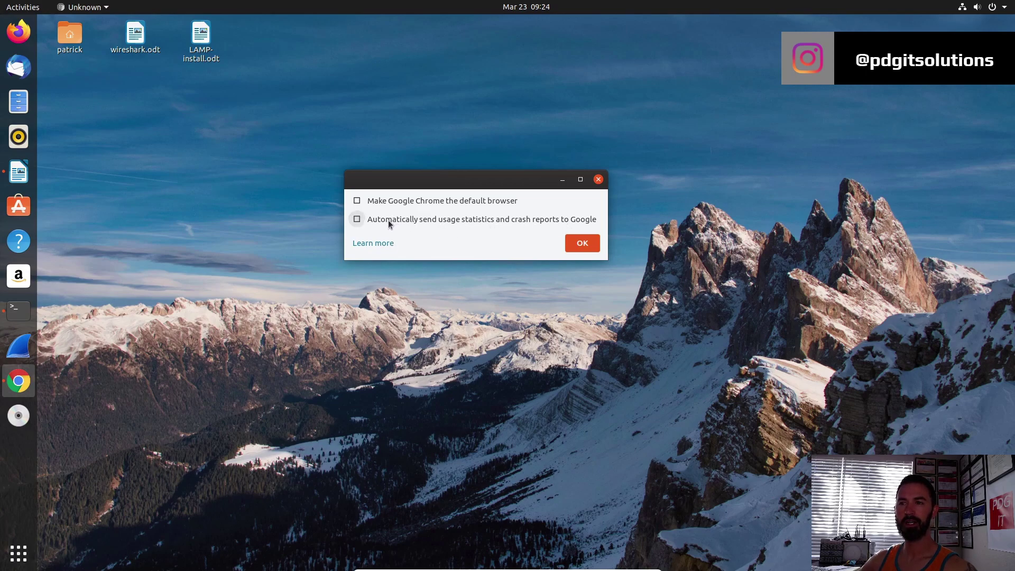
Step: Confirm Chrome's first-run prompt, maximize it, load google.com and dismiss the terms notice
left_click(579, 240)
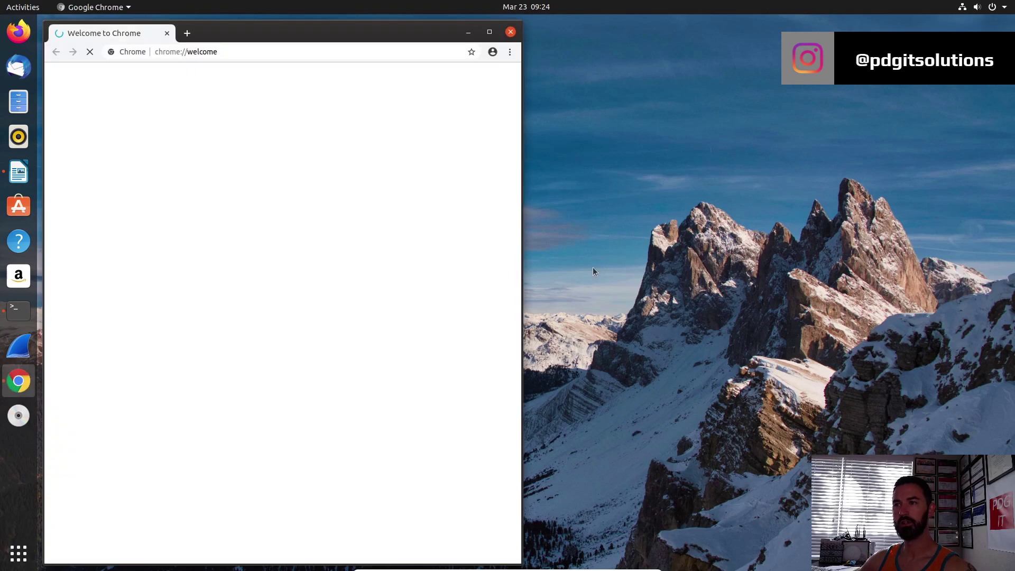
double_click(474, 29)
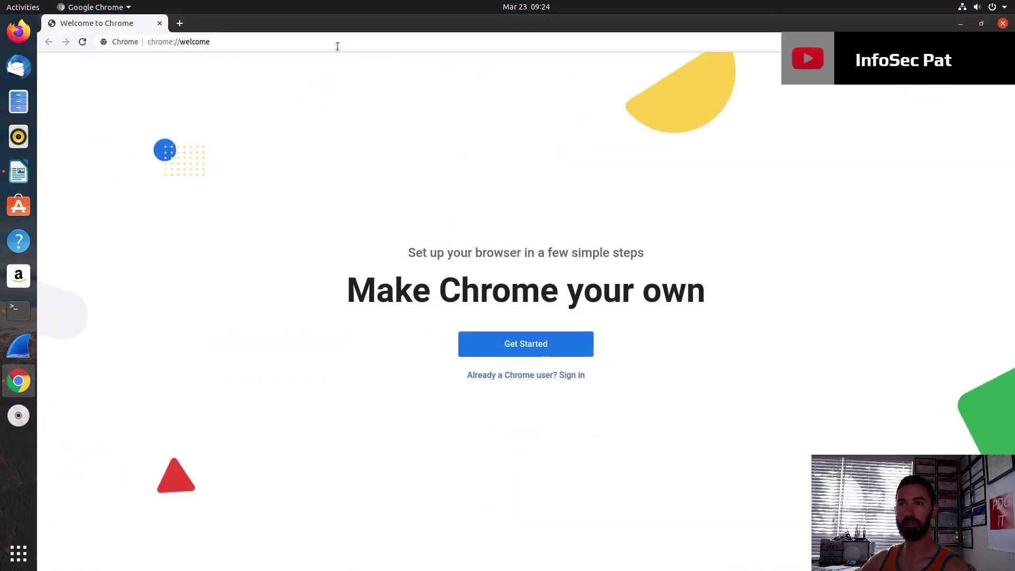
left_click(335, 43)
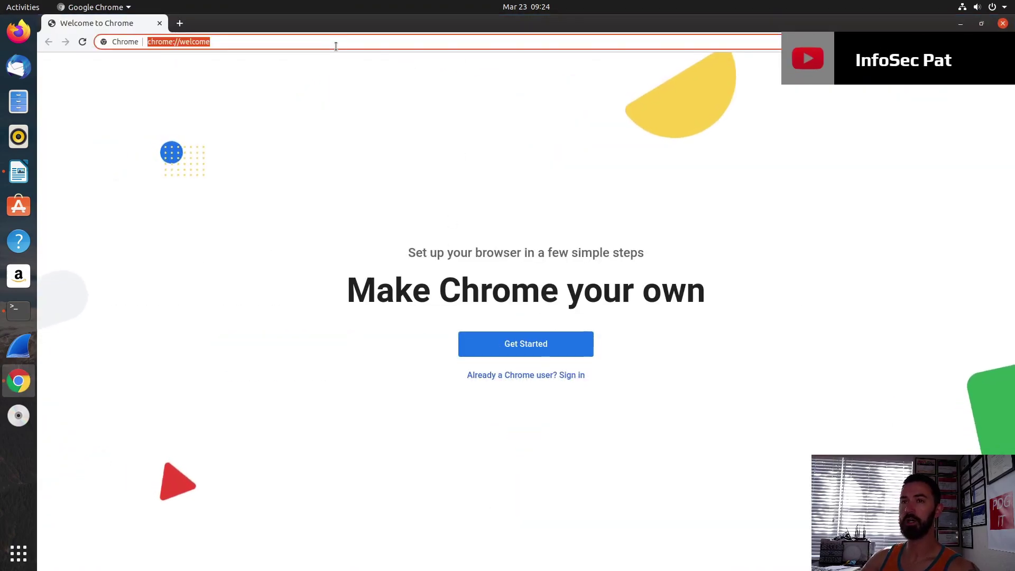
type("google.com")
key("Return")
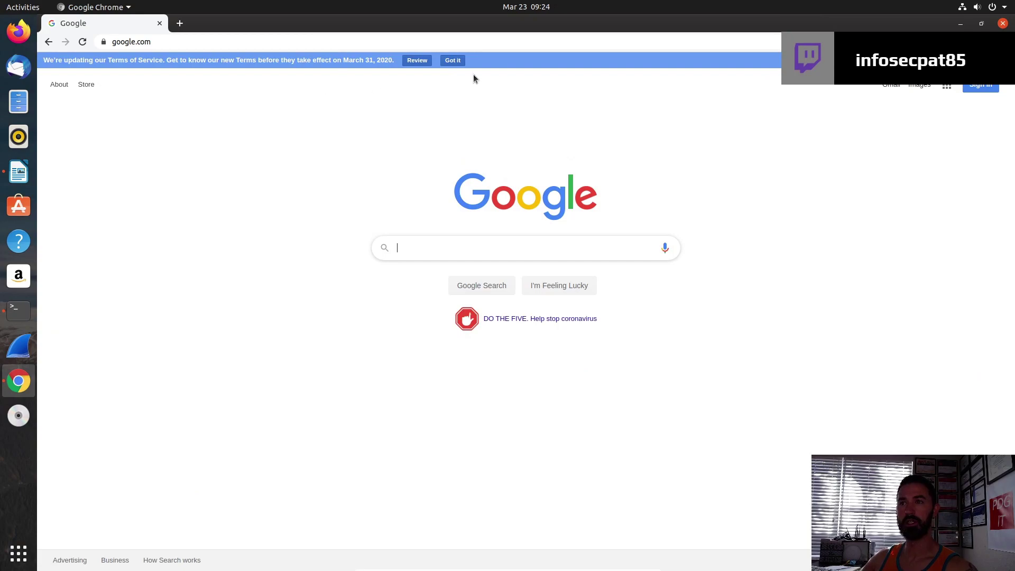
left_click(452, 61)
Step: Close Google Chrome to return to the desktop
left_click(447, 235)
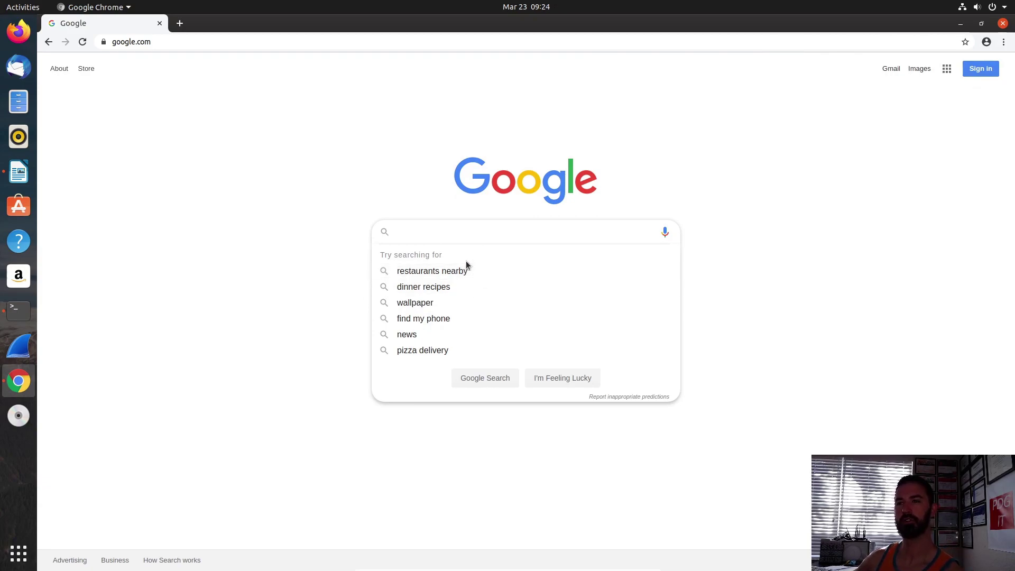
left_click(283, 172)
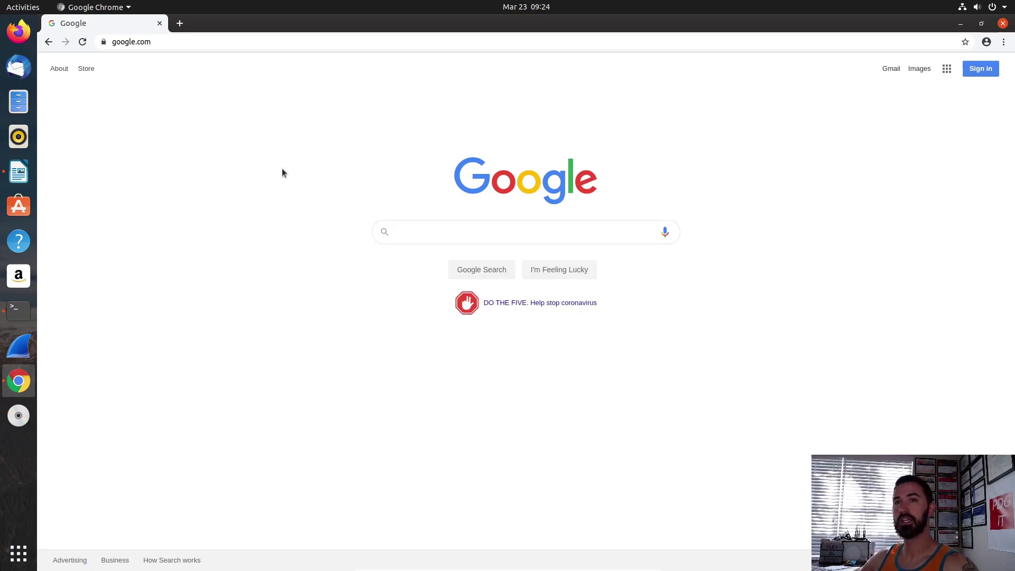
left_click(1003, 24)
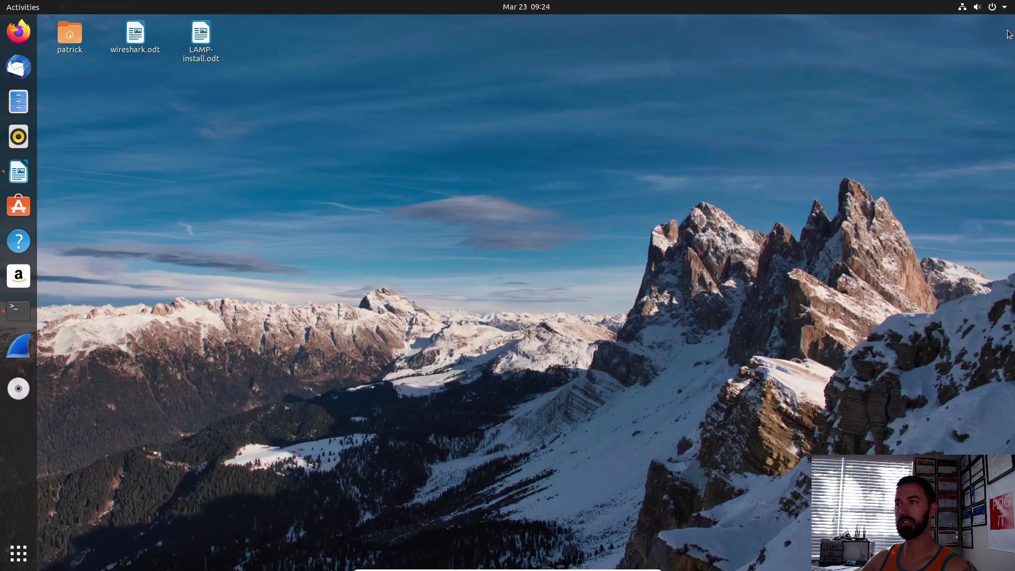
Step: Paste and run google-chrome-stable in Terminal, then close the Chrome window it opened
left_click(23, 317)
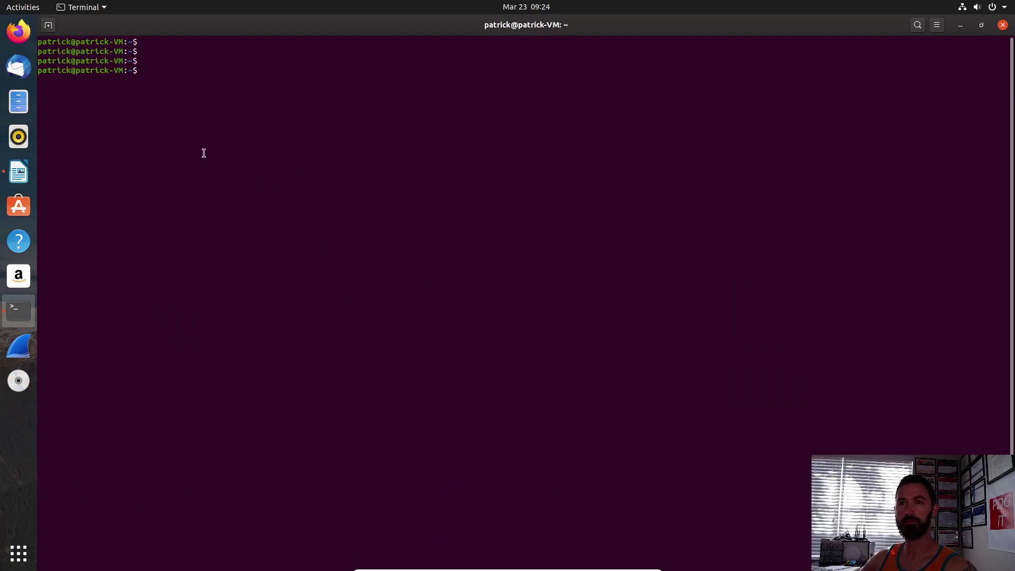
right_click(196, 132)
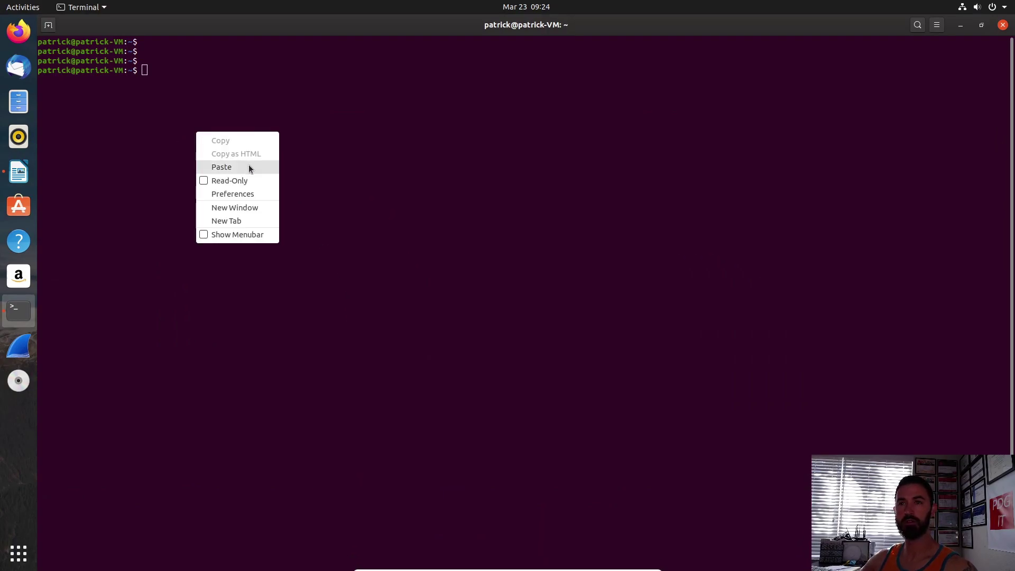
left_click(249, 167)
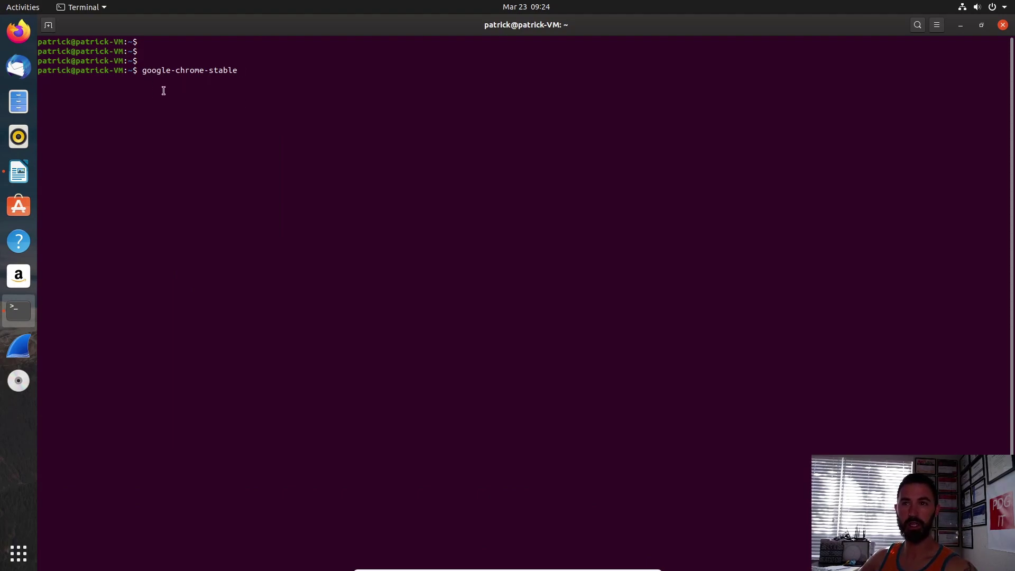
key("Return")
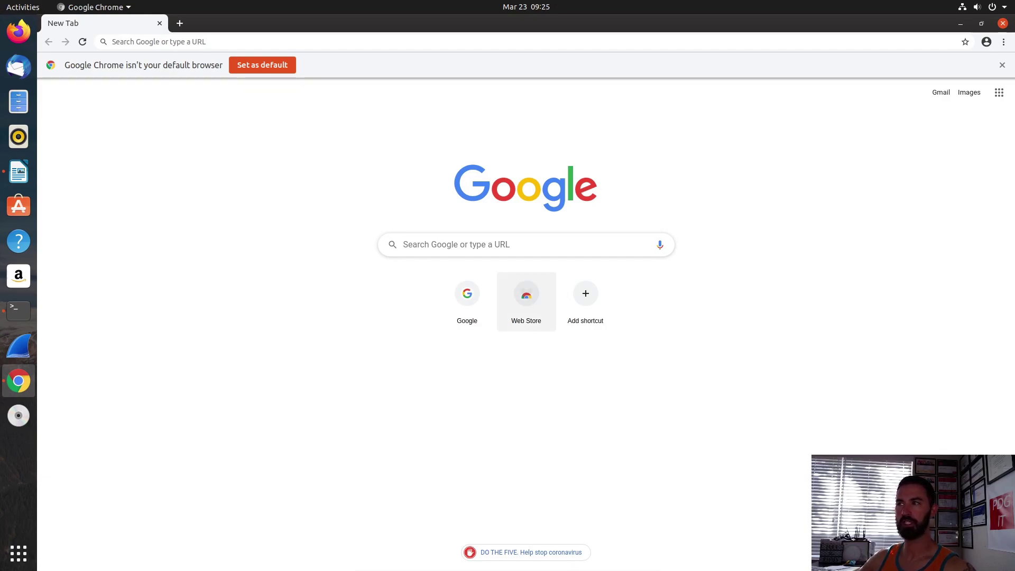
left_click(1003, 24)
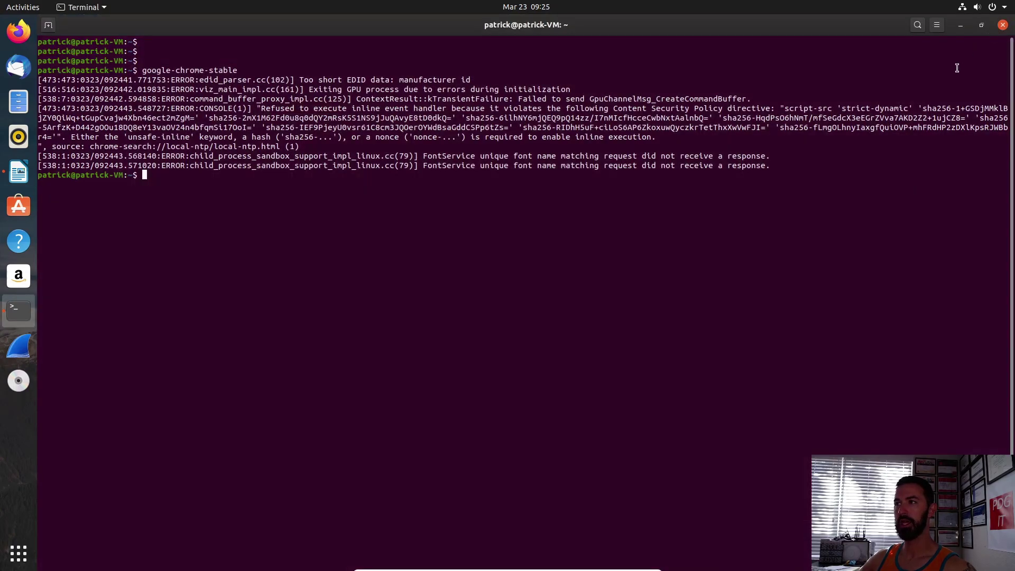
Step: Close the Terminal window, leaving the bare desktop with its patrick, wireshark.odt and LAMP-install.odt icons
left_click(1001, 25)
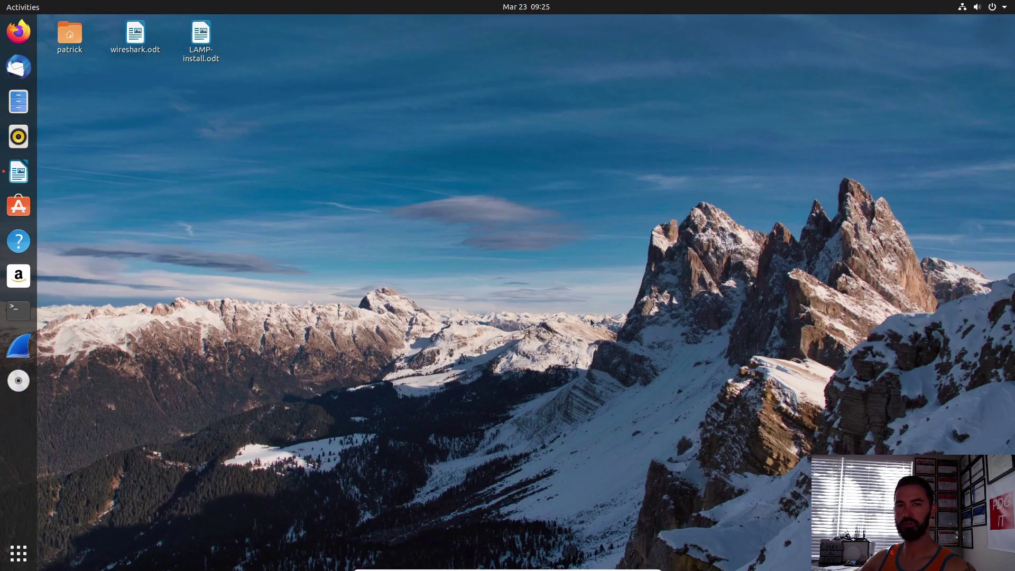